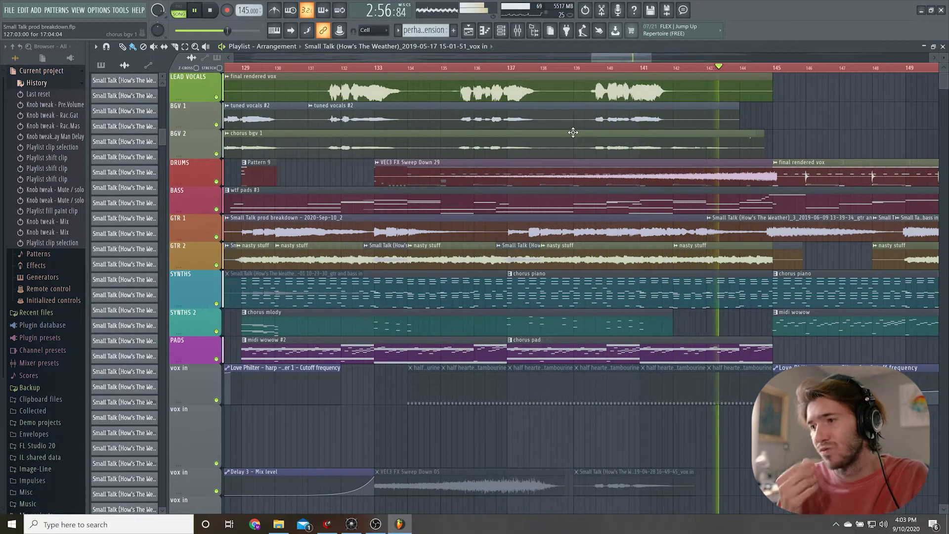
# Solo the BGV 2 track and listen to its chorus bgv 1 clip on its own
pyautogui.press('space')
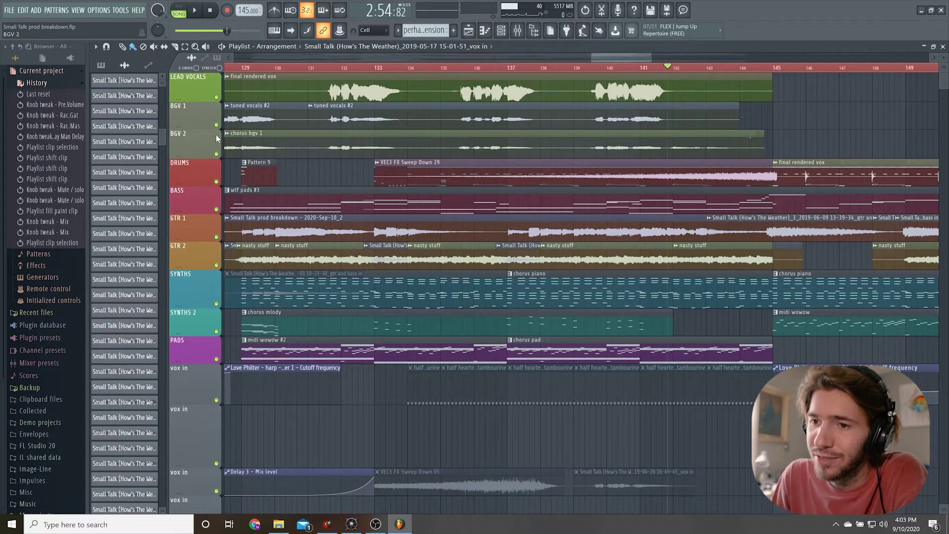
pyautogui.rightClick(217, 153)
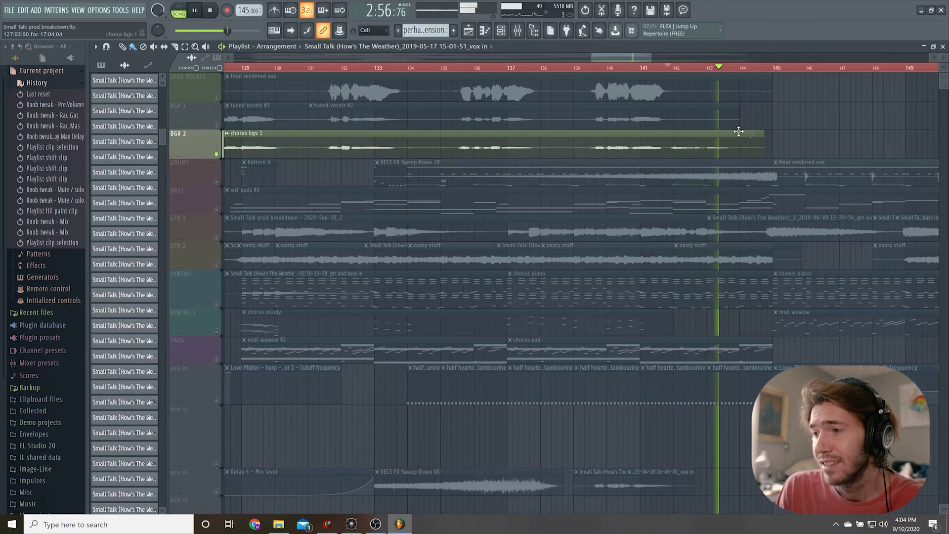
pyautogui.press('space')
# Take BGV 2 out of solo so that all playlist tracks are active again
pyautogui.keyDown('ctrl'); pyautogui.scroll(-3, 604, 149); pyautogui.keyUp('ctrl')
pyautogui.scroll(-1, 297, 149)
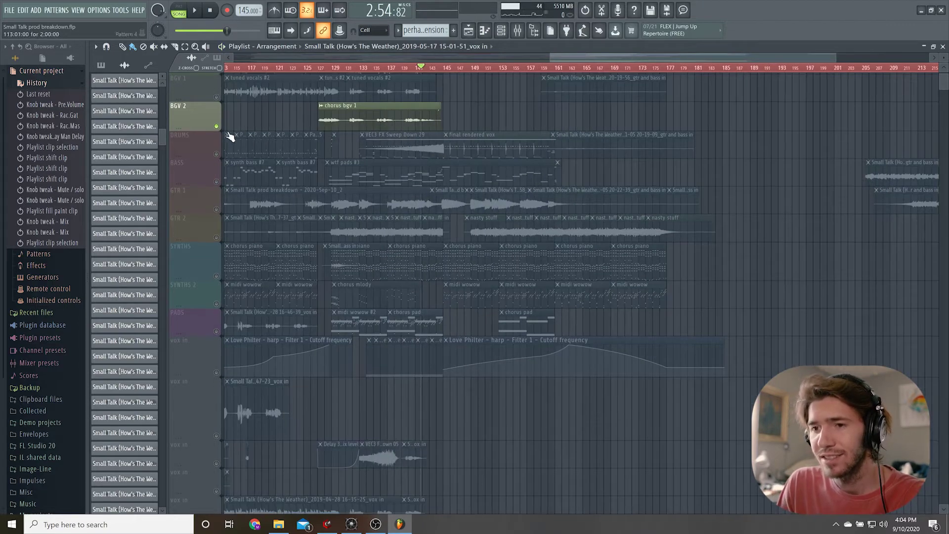
pyautogui.keyDown('ctrl'); pyautogui.click(217, 127); pyautogui.keyUp('ctrl')
pyautogui.keyDown('ctrl'); pyautogui.click(216, 126); pyautogui.keyUp('ctrl')
pyautogui.keyDown('ctrl'); pyautogui.click(216, 126); pyautogui.keyUp('ctrl')
pyautogui.scroll(1, 554, 89)
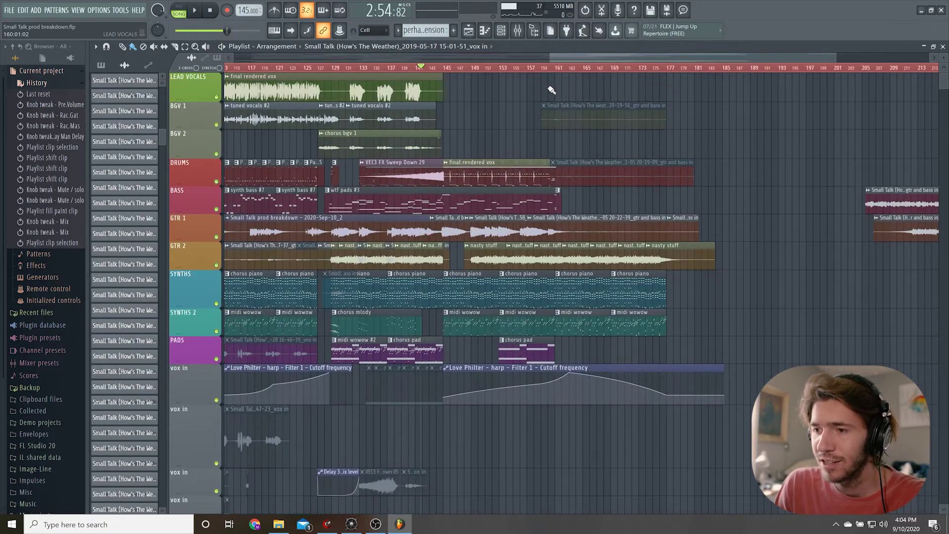
# Enable the BASS track alongside DRUMS and open the first Pattern 11 clip on the DRUMS track
pyautogui.hscroll(-1, 520, 119)
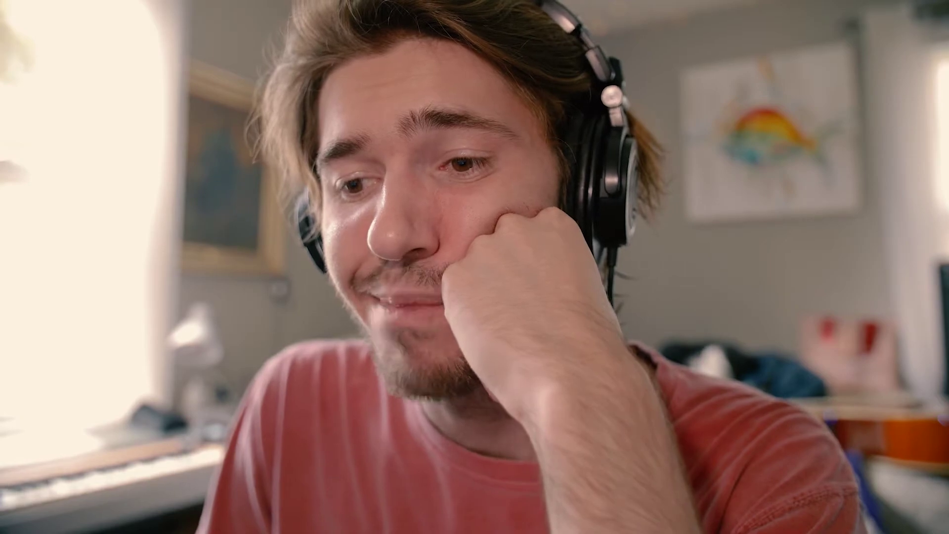
pyautogui.click(216, 210)
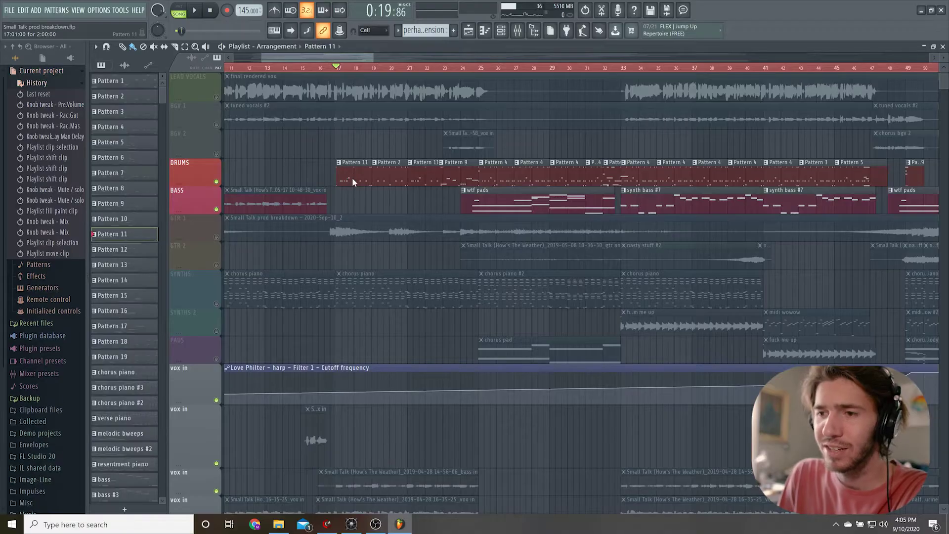
pyautogui.doubleClick(352, 177)
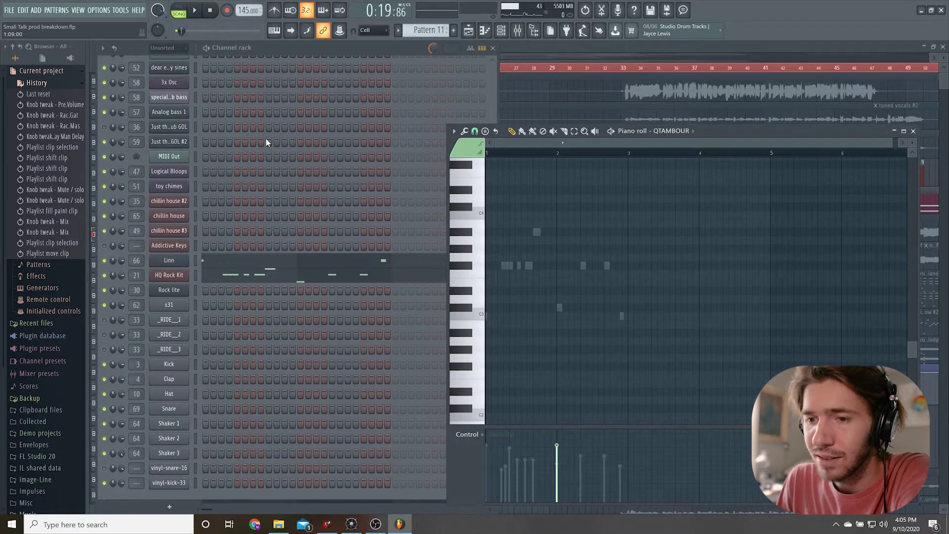
# Open the Linn channel's FPC instrument in Pattern 11 and audition its Kick Drum pad
pyautogui.scroll(-5, 193, 350)
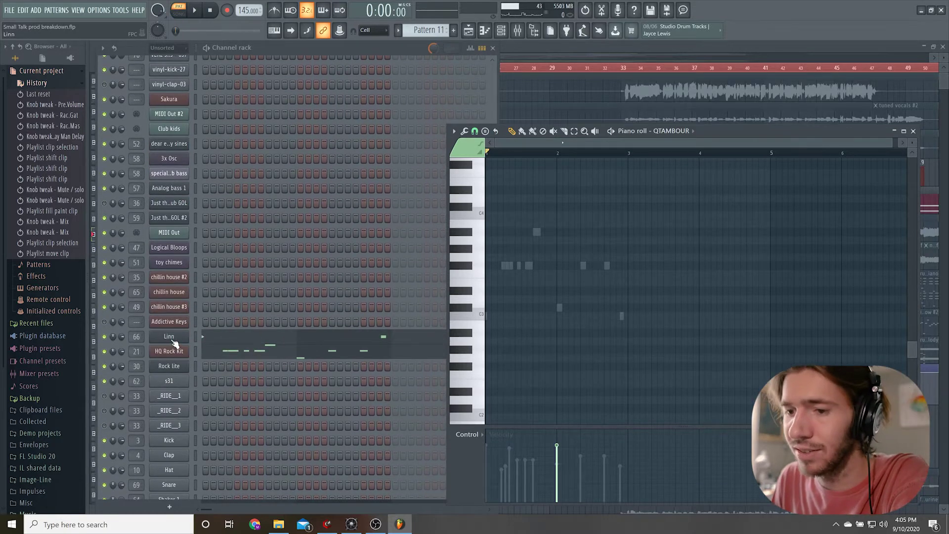
pyautogui.click(172, 338)
pyautogui.click(165, 253)
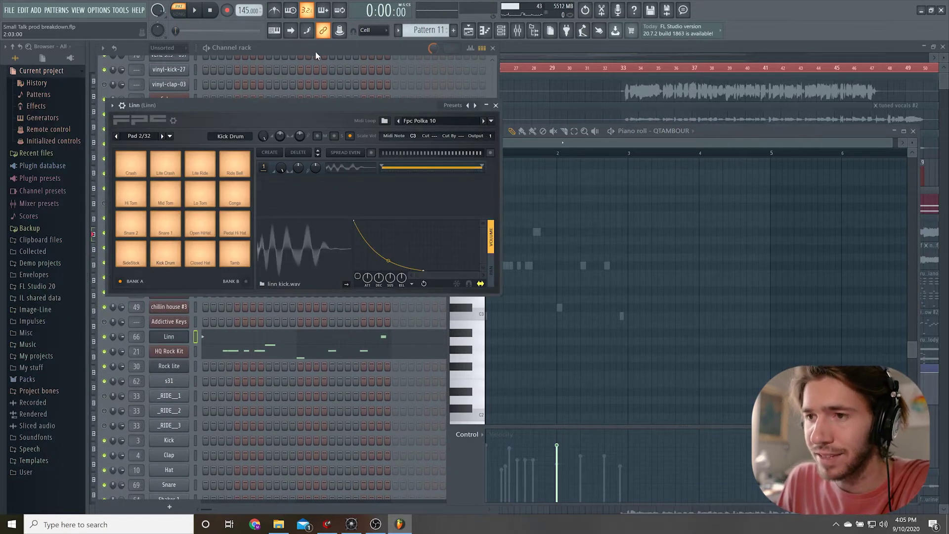
pyautogui.click(316, 52)
# Open the Linn channel's notes in the piano roll and bring the channel rack back to the front
pyautogui.rightClick(174, 340)
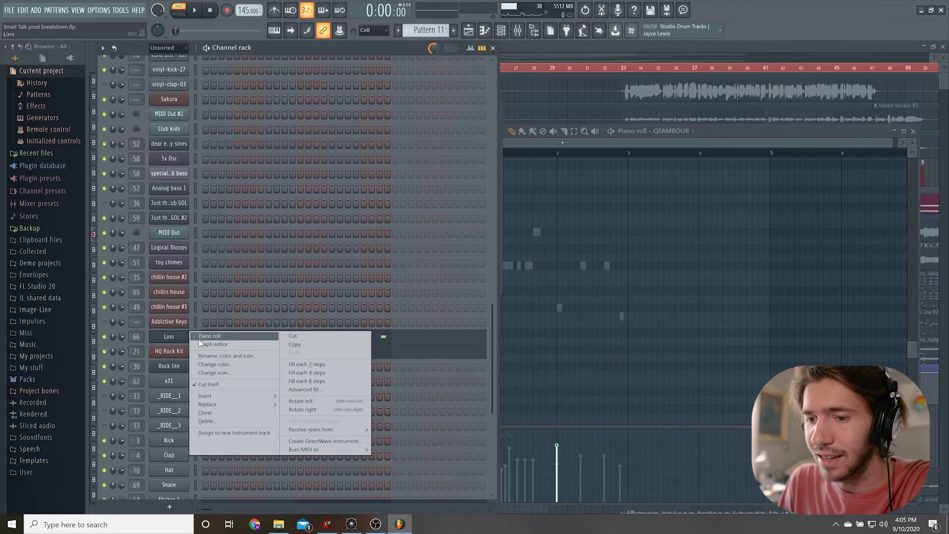
pyautogui.click(200, 339)
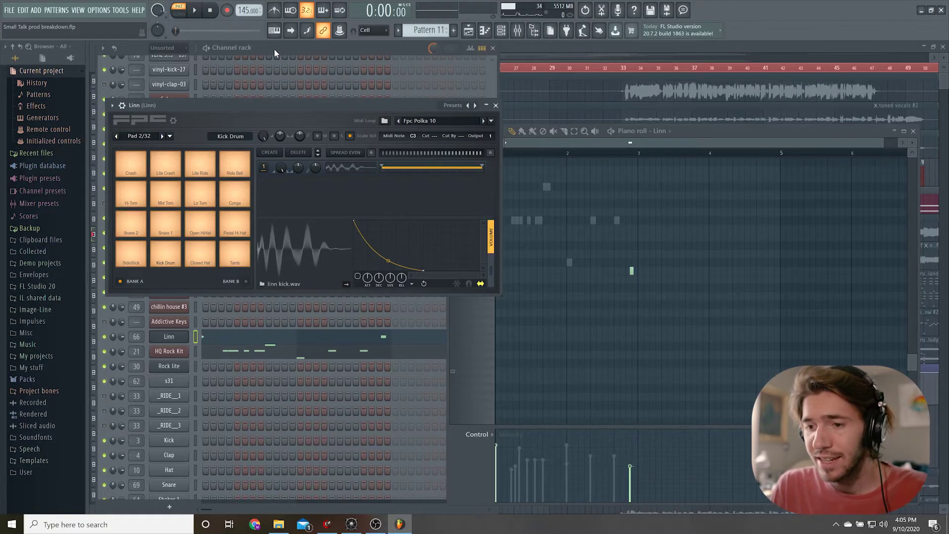
pyautogui.click(274, 51)
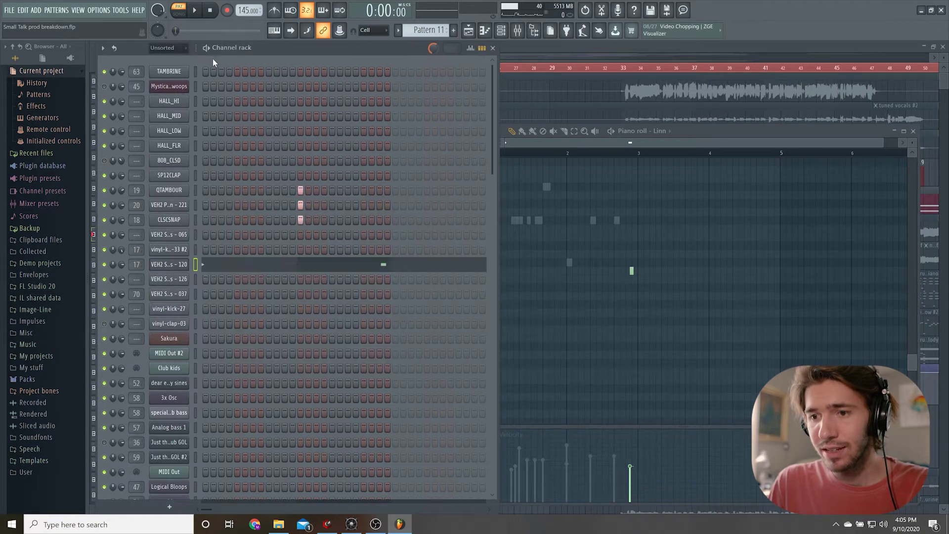
pyautogui.press('Escape')
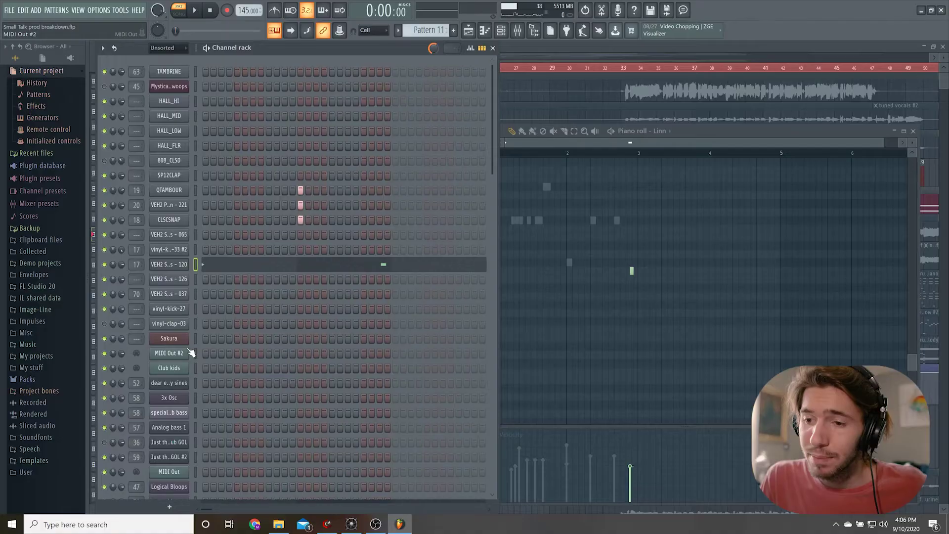
# Open the VEH2 Soft Kicks - 120 channel in the piano roll and examine its kick notes
pyautogui.scroll(-5, 190, 352)
pyautogui.scroll(4, 184, 285)
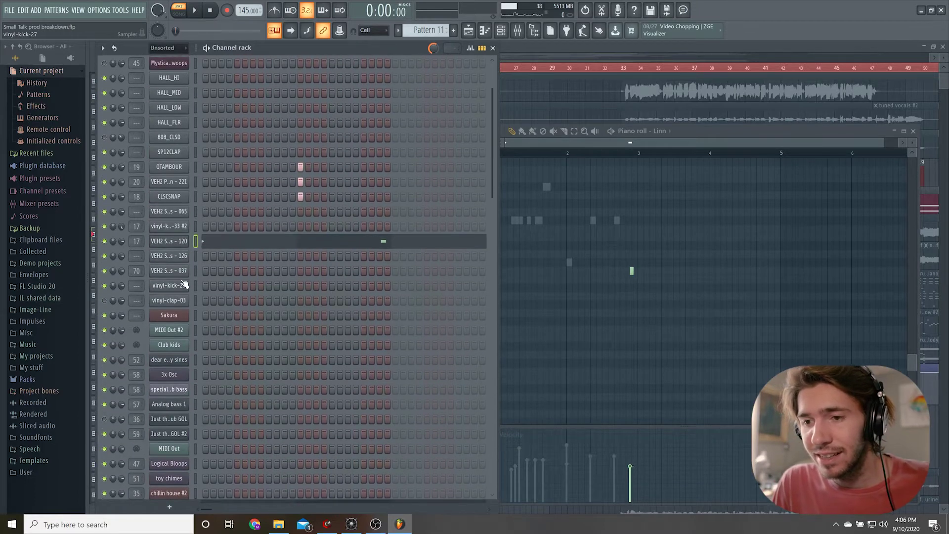
pyautogui.rightClick(175, 242)
pyautogui.click(201, 238)
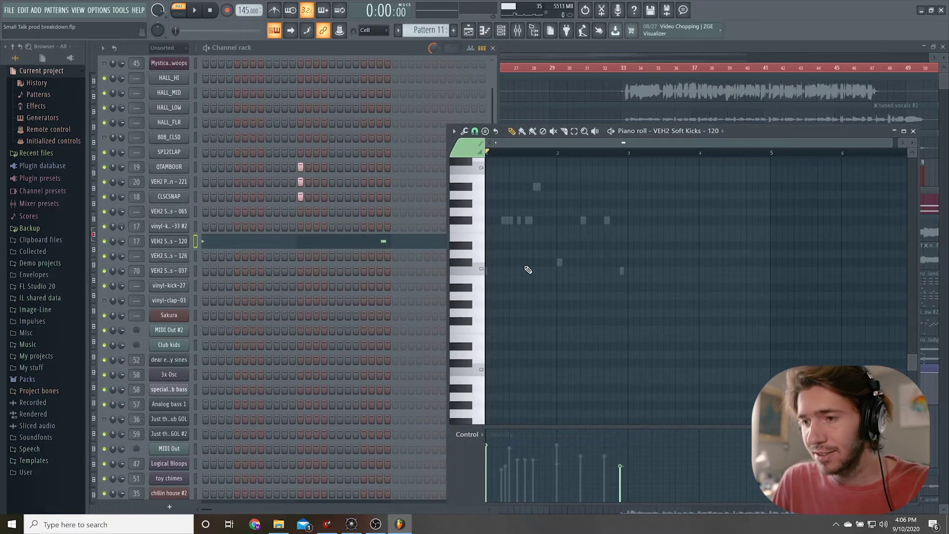
pyautogui.scroll(8, 528, 270)
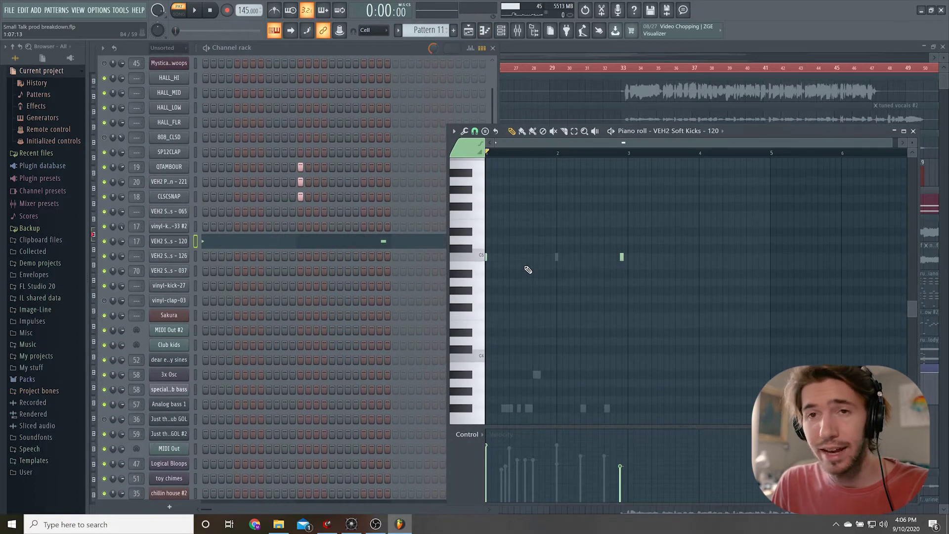
pyautogui.scroll(3, 528, 269)
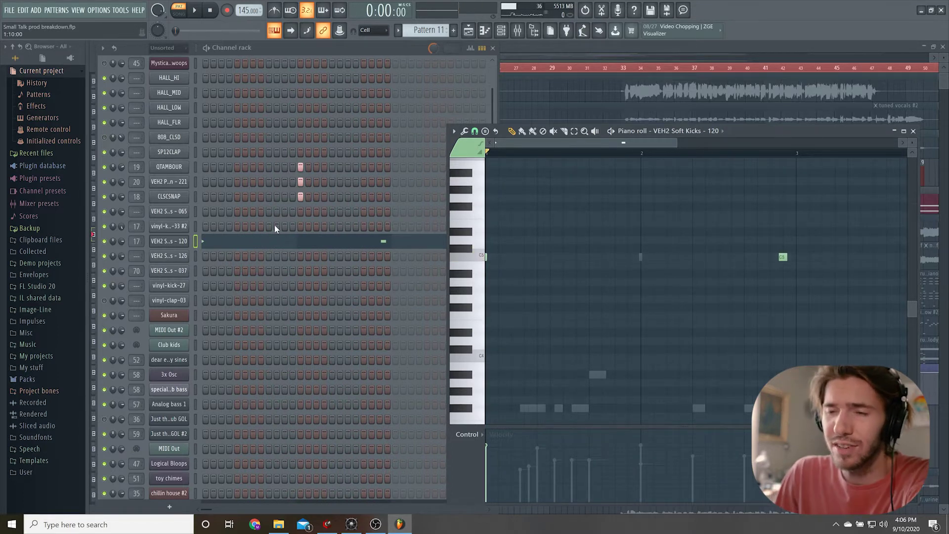
pyautogui.scroll(3, 265, 250)
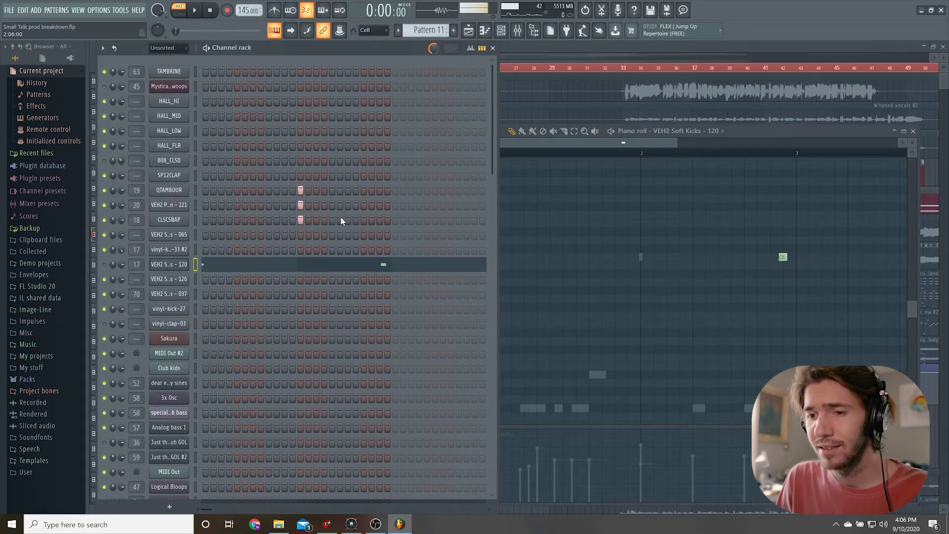
# Play back Pattern 11 to hear how the layered drum channels sound together
pyautogui.press('space')
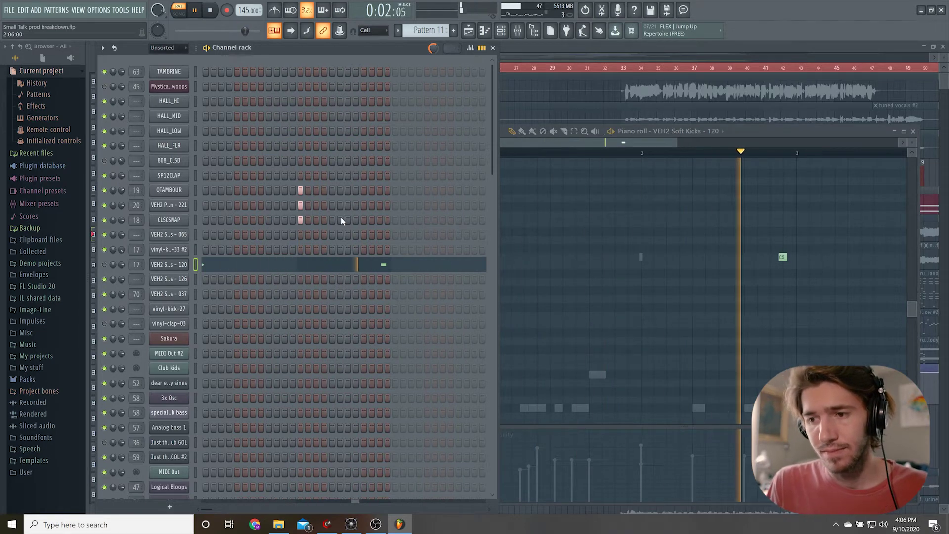
pyautogui.press('space')
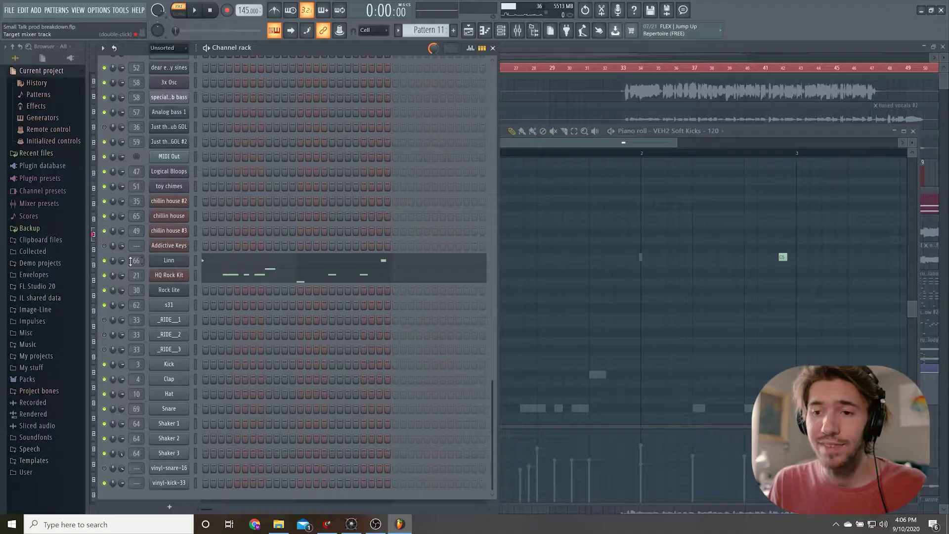
pyautogui.press('space')
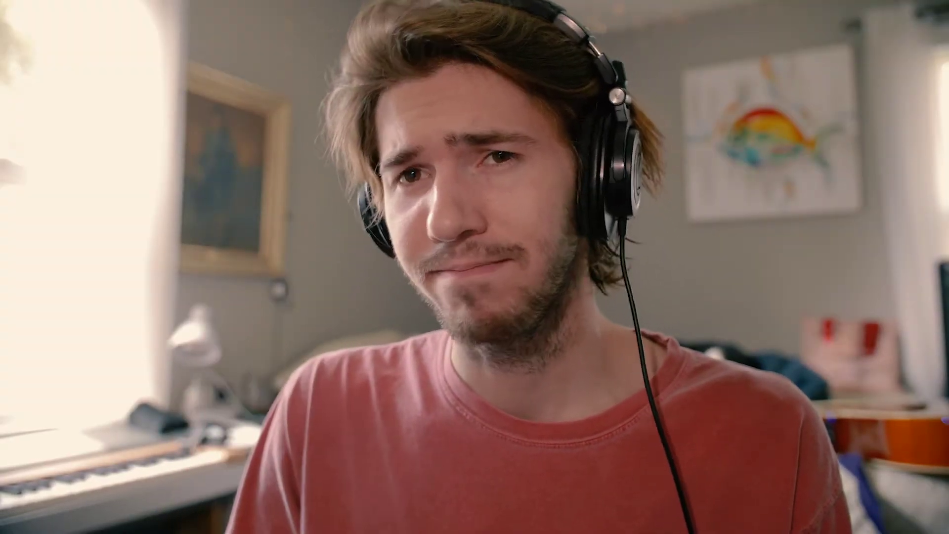
# Open the HQ Rock Kit channel's Pattern 11 notes in the piano roll
pyautogui.rightClick(177, 311)
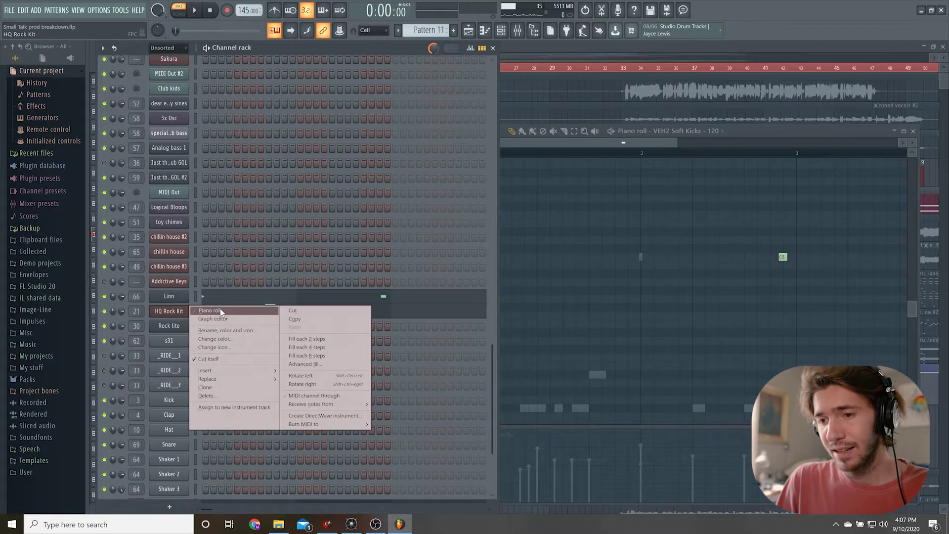
pyautogui.click(220, 311)
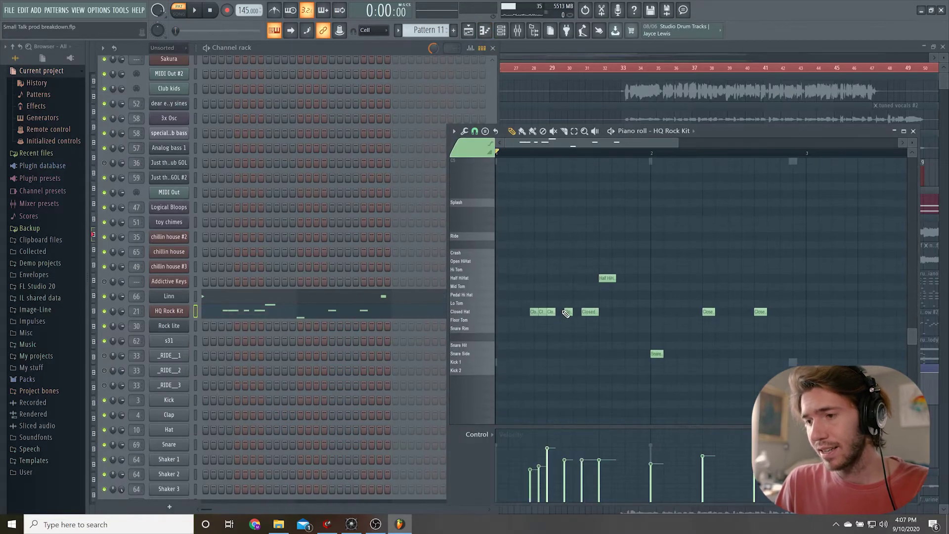
pyautogui.press('space')
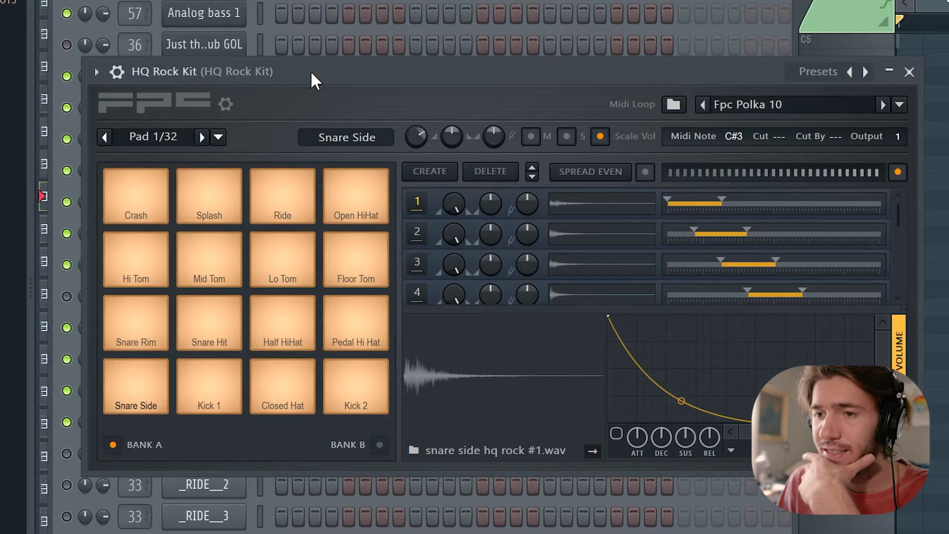
# Move the HQ Rock Kit FPC window aside to compare its drum pads with the piano roll notes
pyautogui.moveTo(310, 70); pyautogui.dragTo(384, 56)
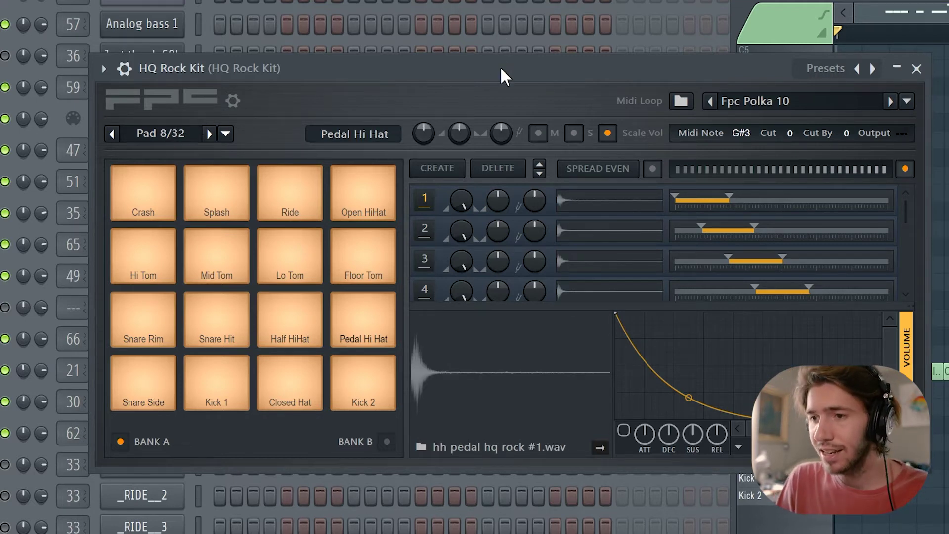
pyautogui.moveTo(499, 66); pyautogui.dragTo(605, 72)
pyautogui.click(845, 363)
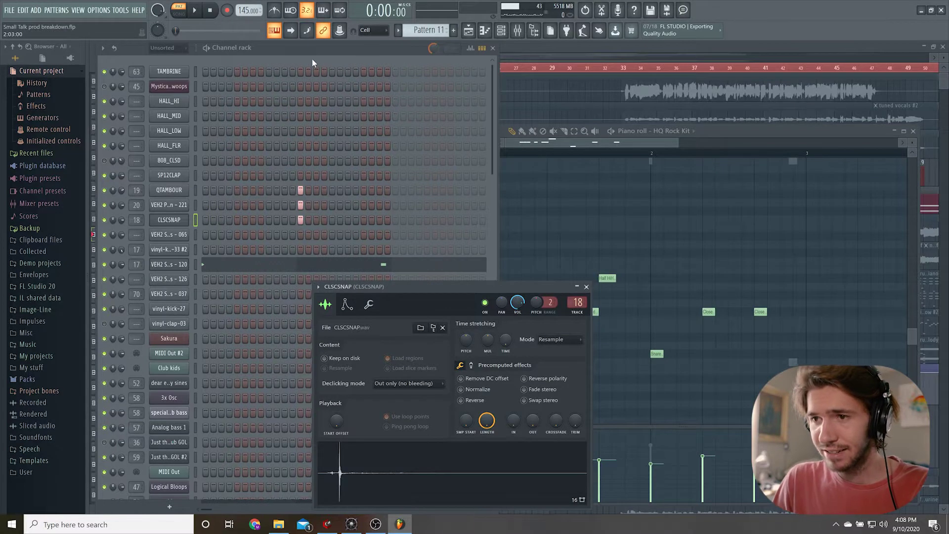
# Inspect the sampler settings of the VEH2 Percussion - 221 and QTAMBOUR channels layered with CLSCSNAP
pyautogui.click(313, 59)
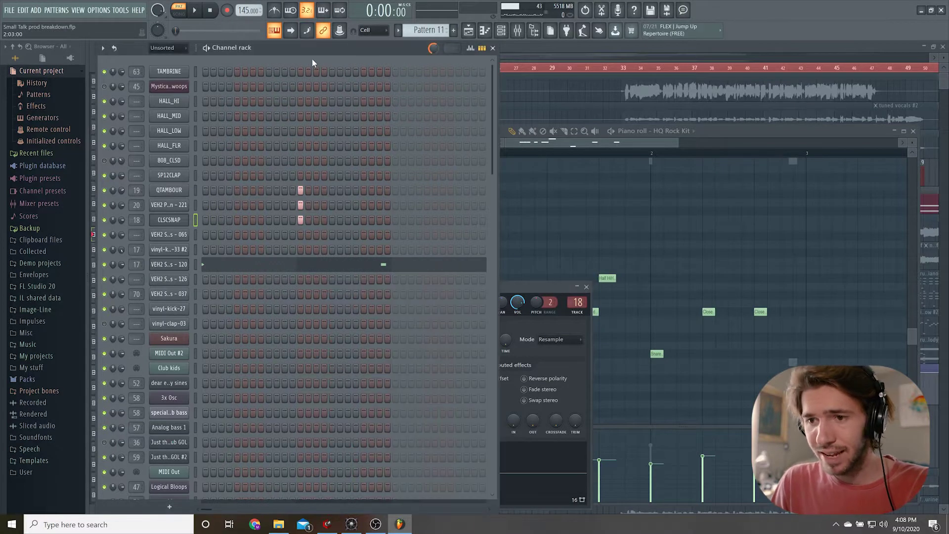
pyautogui.click(169, 205)
pyautogui.moveTo(213, 94); pyautogui.dragTo(400, 296)
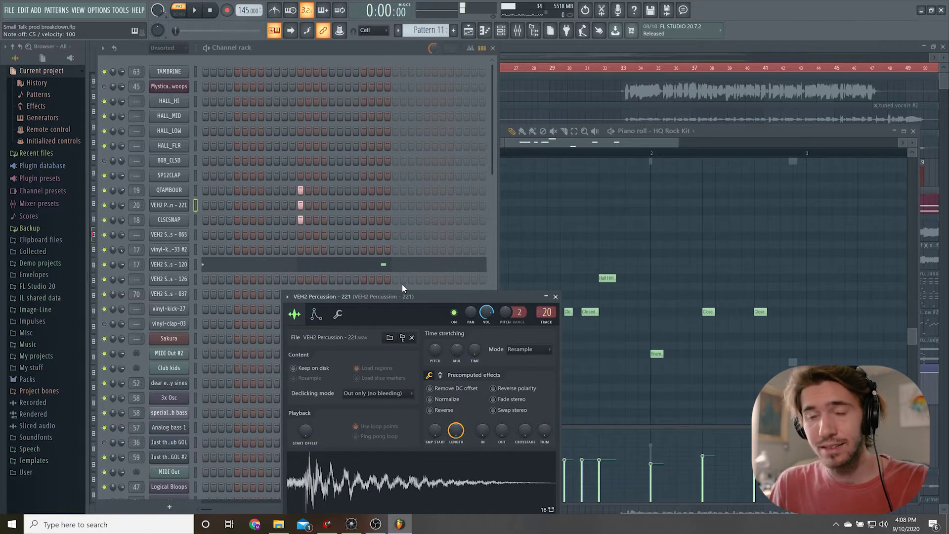
pyautogui.click(169, 191)
pyautogui.moveTo(326, 161); pyautogui.dragTo(304, 230)
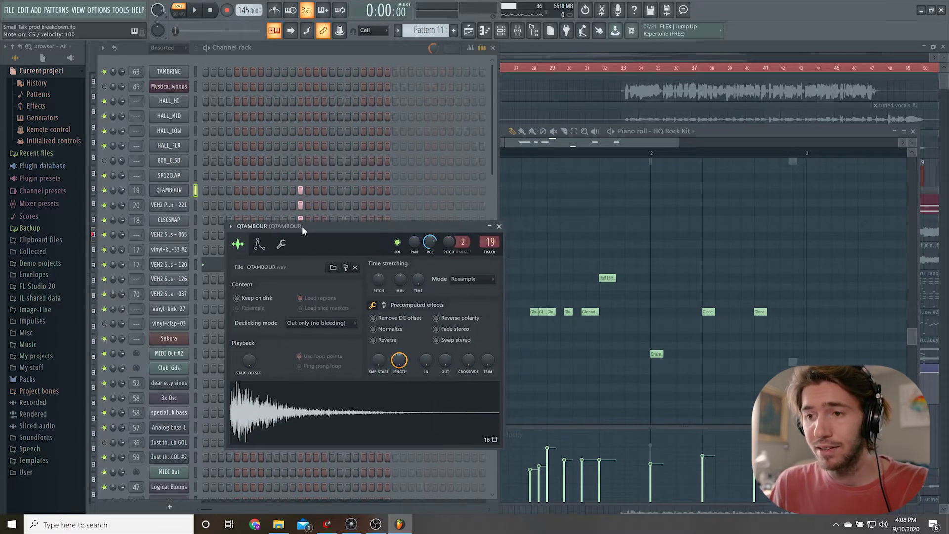
pyautogui.click(311, 61)
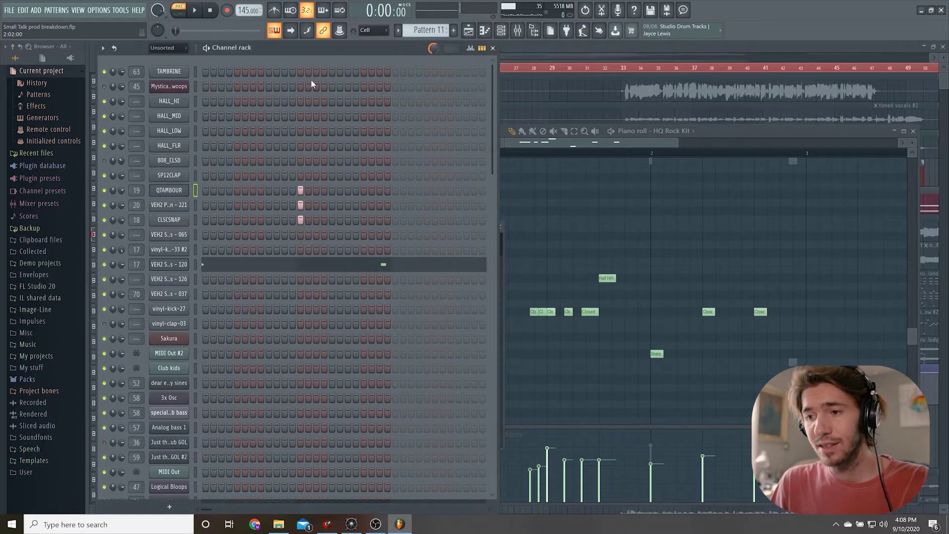
# Open the HQ Rock Kit instrument window in Pattern 9 and show its track in the mixer
pyautogui.scroll(-5, 317, 187)
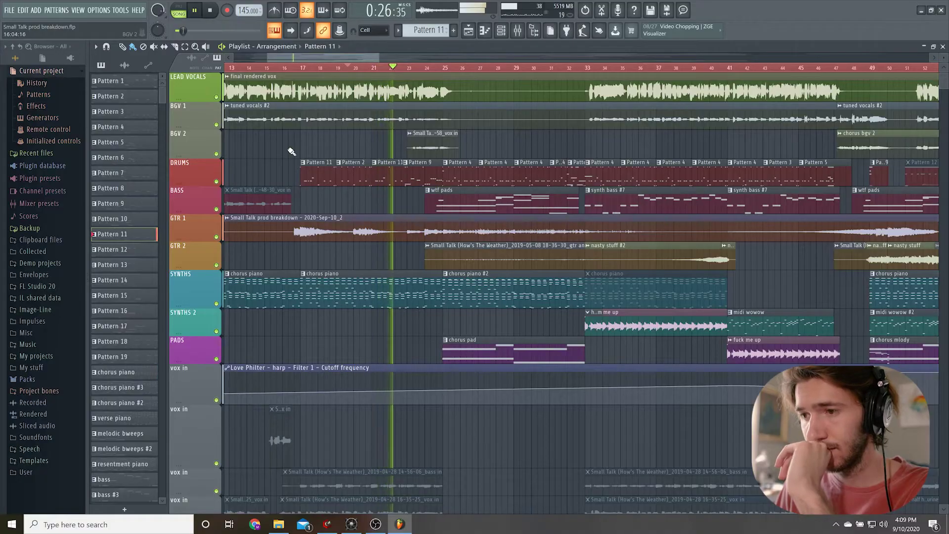
pyautogui.scroll(3, 421, 170)
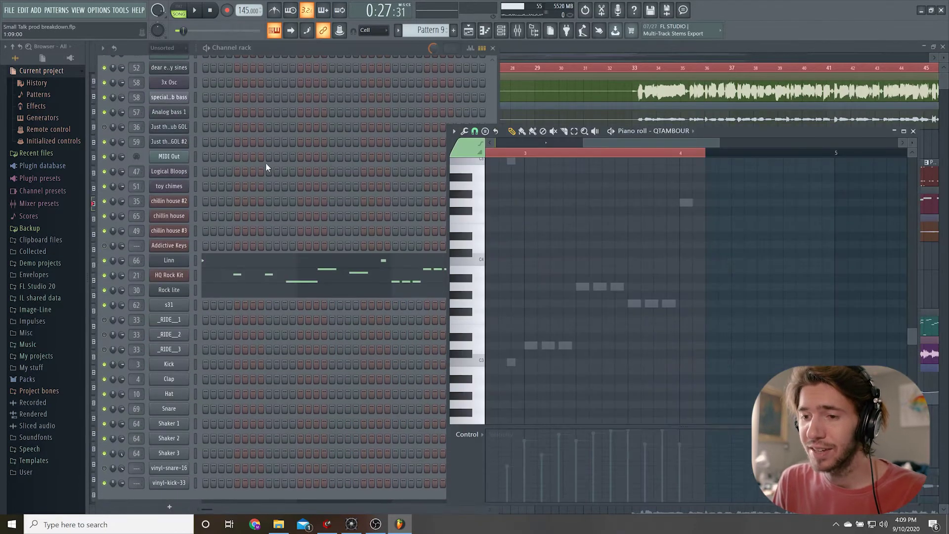
pyautogui.click(311, 48)
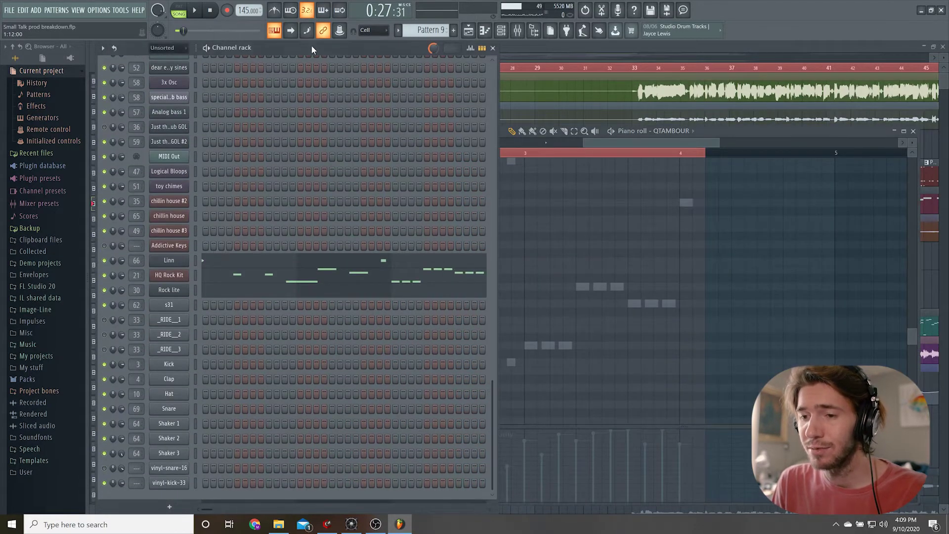
pyautogui.click(183, 276)
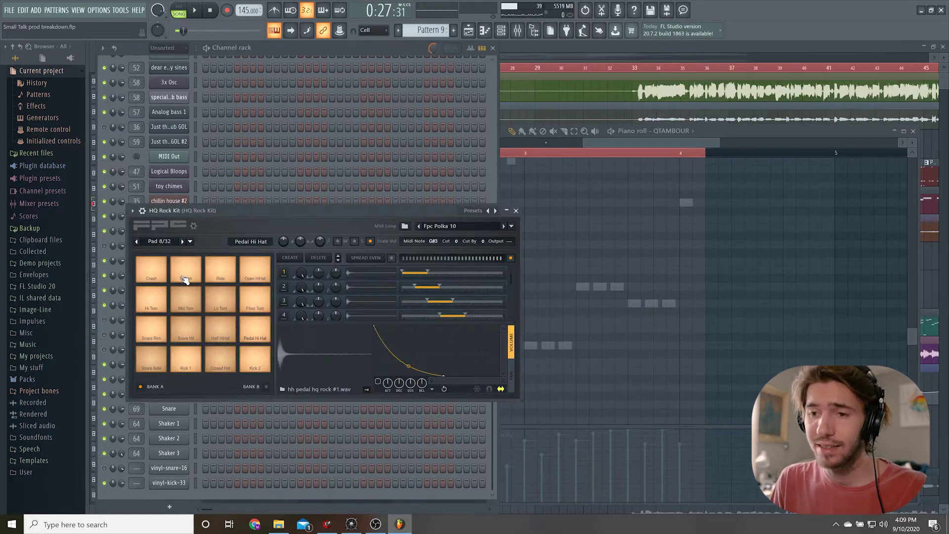
pyautogui.moveTo(227, 208); pyautogui.dragTo(327, 268)
pyautogui.press('F9')
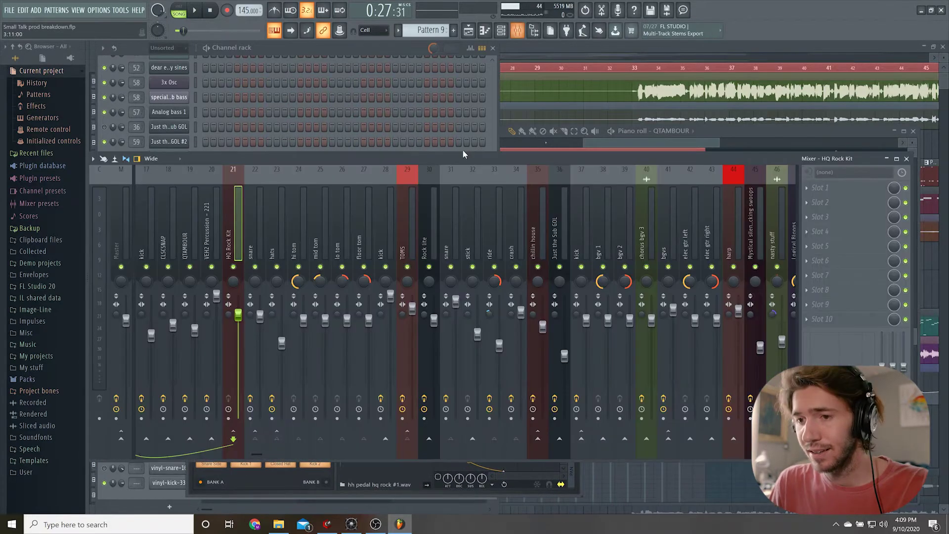
# Compare the routing of the DRUMS bus and the HQ Rock Kit track in the mixer and play the song
pyautogui.hscroll(-5, 248, 217)
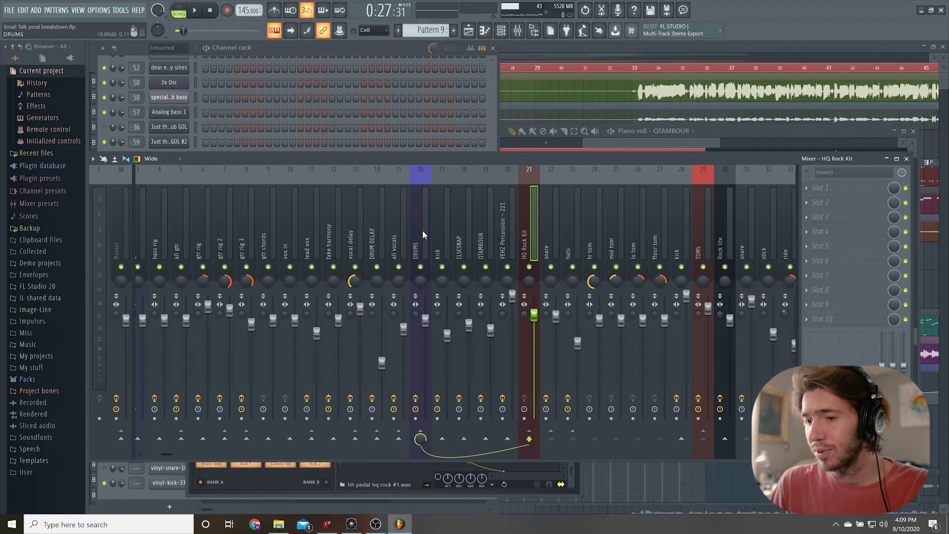
pyautogui.click(422, 230)
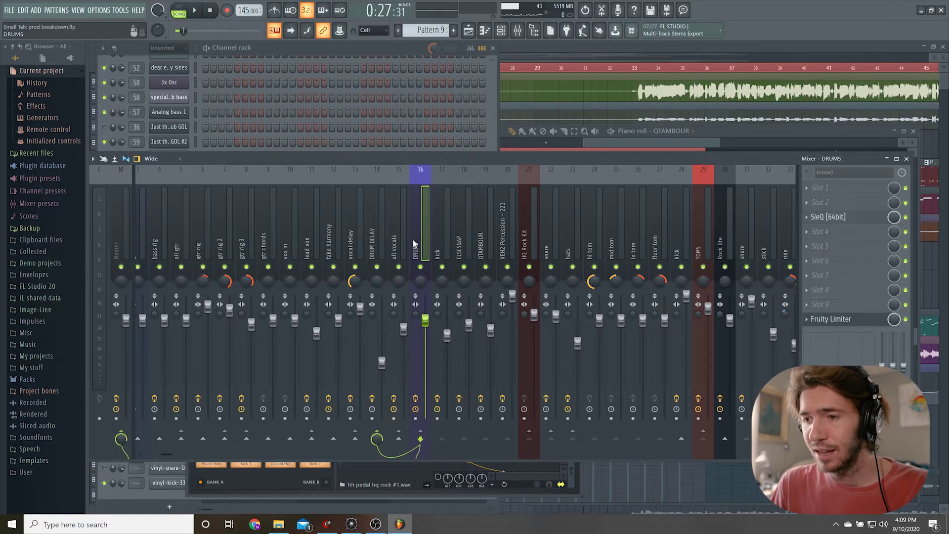
pyautogui.click(527, 233)
pyautogui.press('space')
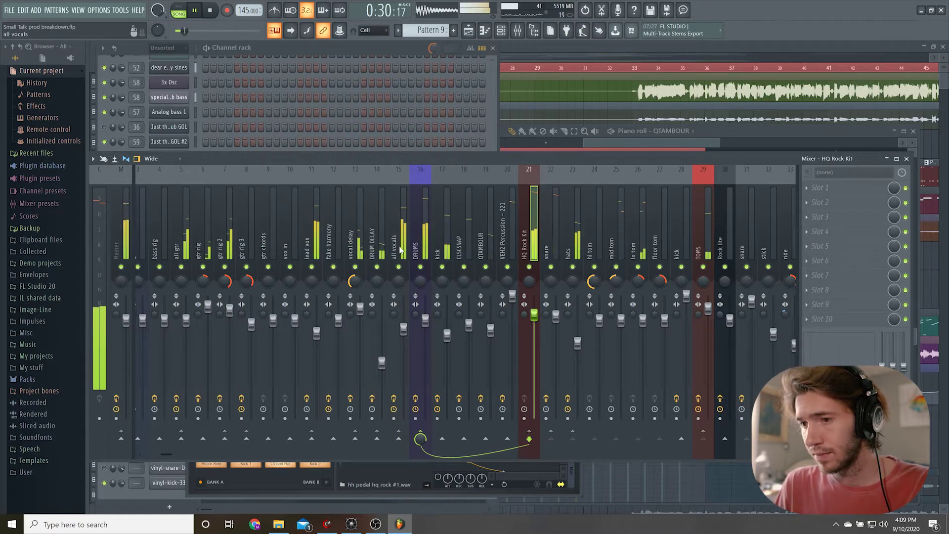
# Select the DRUMS bus in the mixer and open its SieQ and Fruity Limiter effects
pyautogui.click(423, 232)
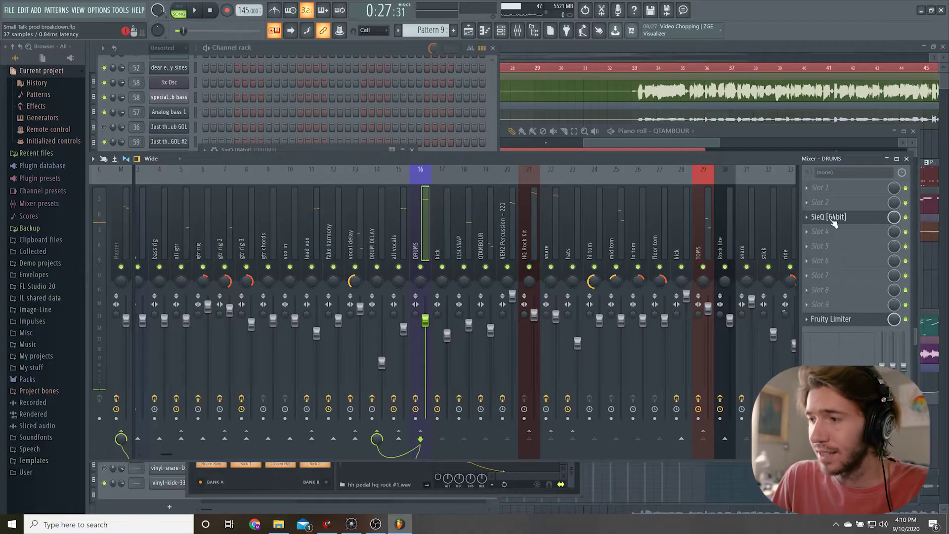
pyautogui.click(836, 217)
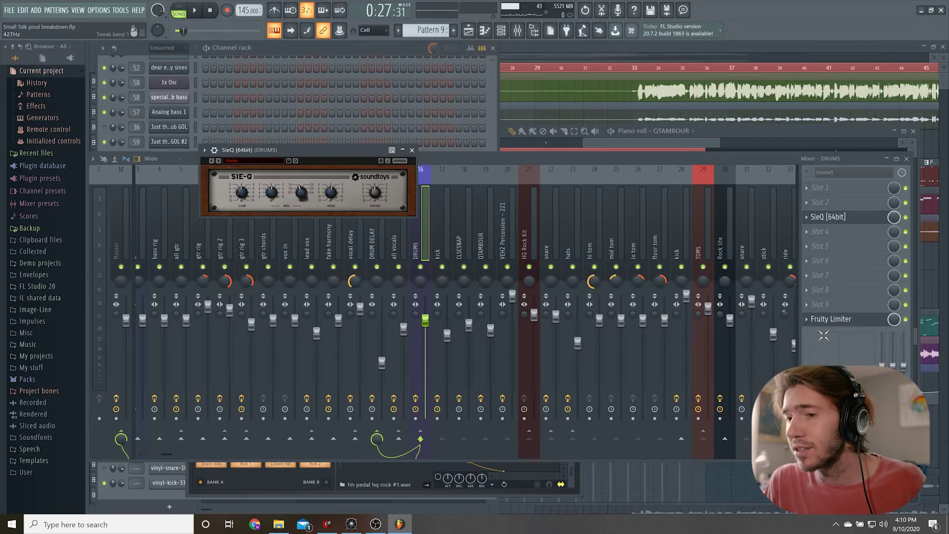
pyautogui.click(831, 319)
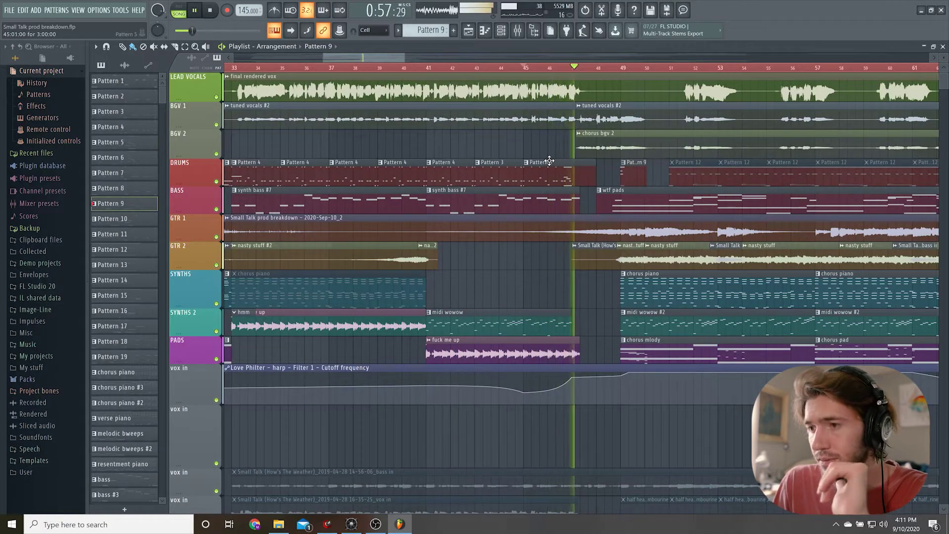
# Open the Linn channel's Pattern 5 notes in the piano roll
pyautogui.scroll(2, 549, 161)
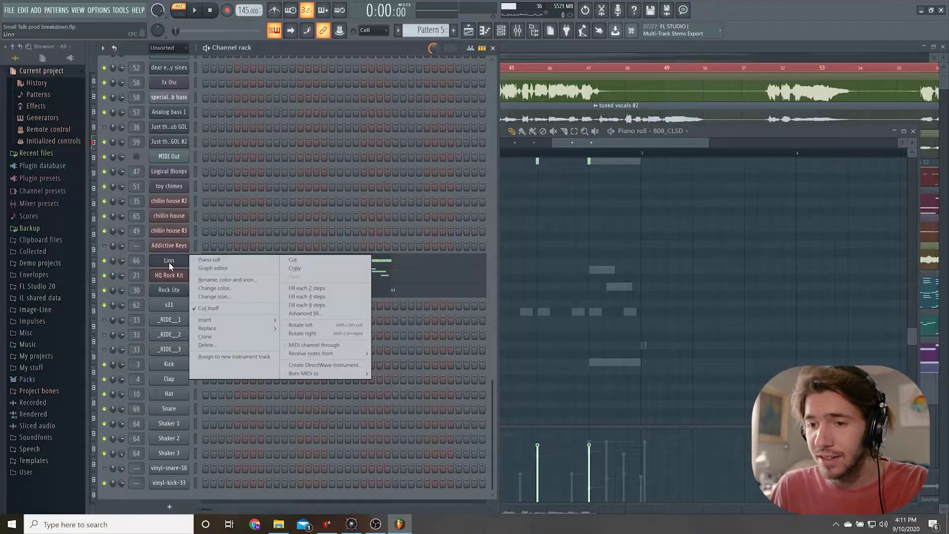
pyautogui.click(218, 259)
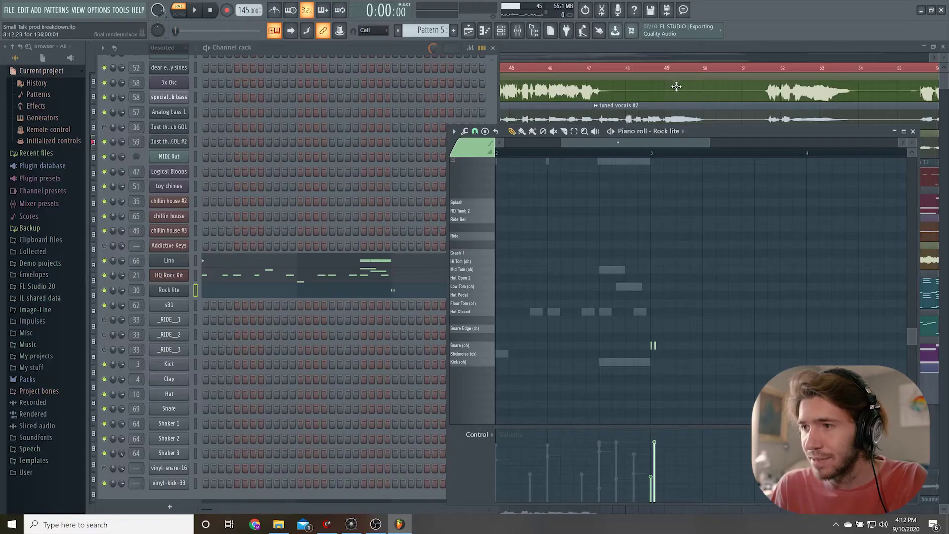
# Bring the playlist back to the front and play the arrangement through the end of the Pattern 5 drum clip
pyautogui.click(631, 81)
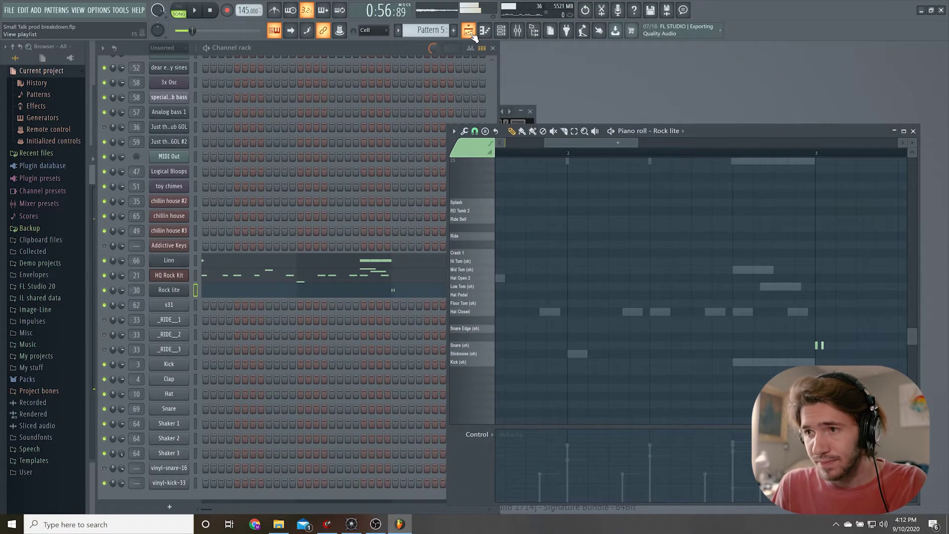
pyautogui.click(469, 32)
pyautogui.press('space')
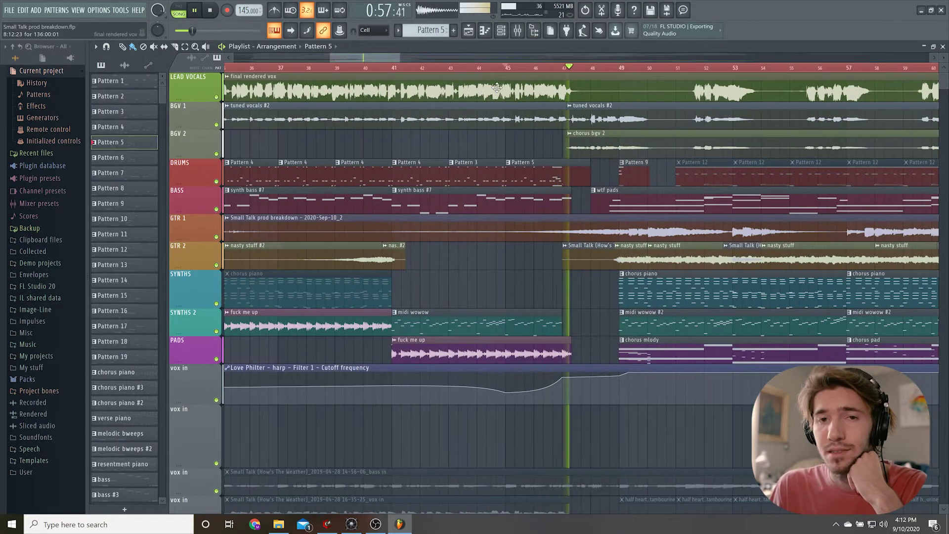
# Unmute the first three Pattern 12 clips on the DRUMS track after Pattern 9
pyautogui.hscroll(4, 497, 89)
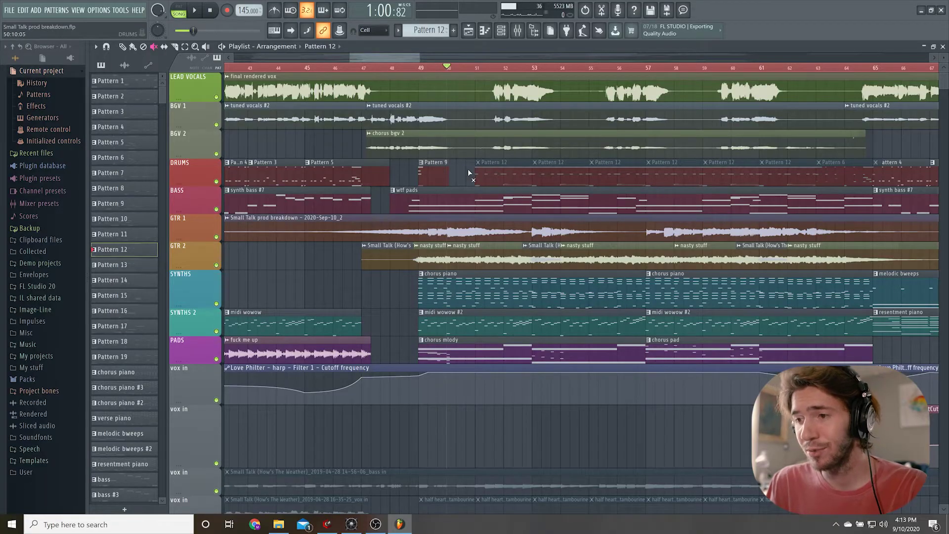
pyautogui.moveTo(468, 169); pyautogui.dragTo(579, 179)
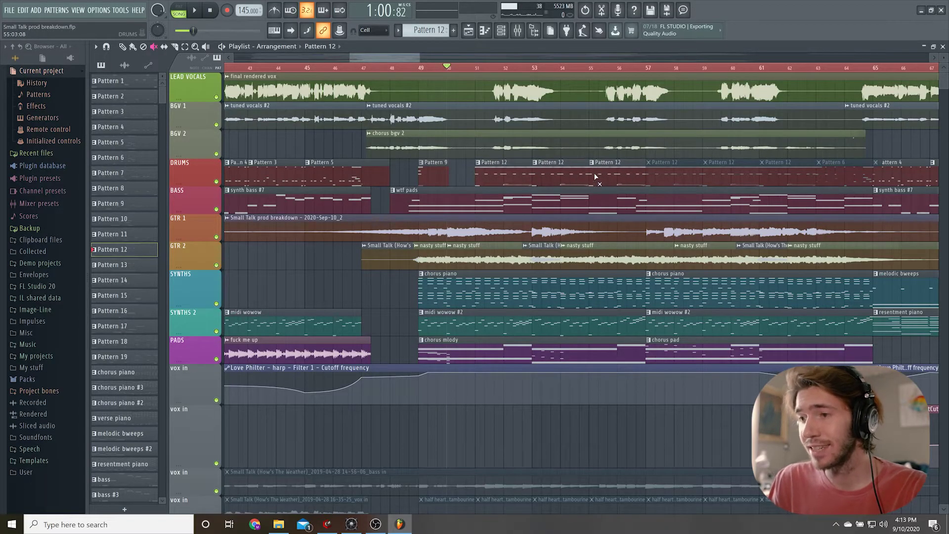
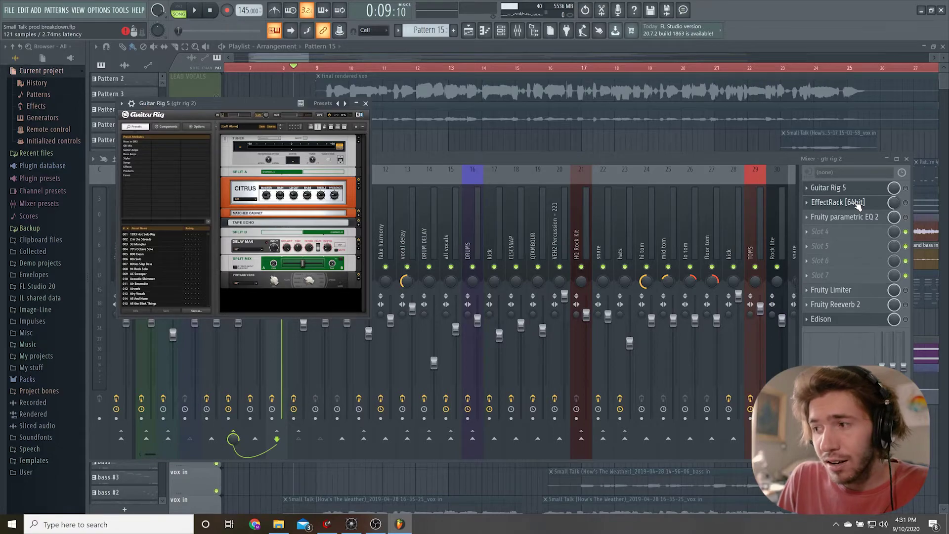
# Toggle the EffectRack plugin window on the gtr rig 2 mixer track to inspect it
pyautogui.click(856, 206)
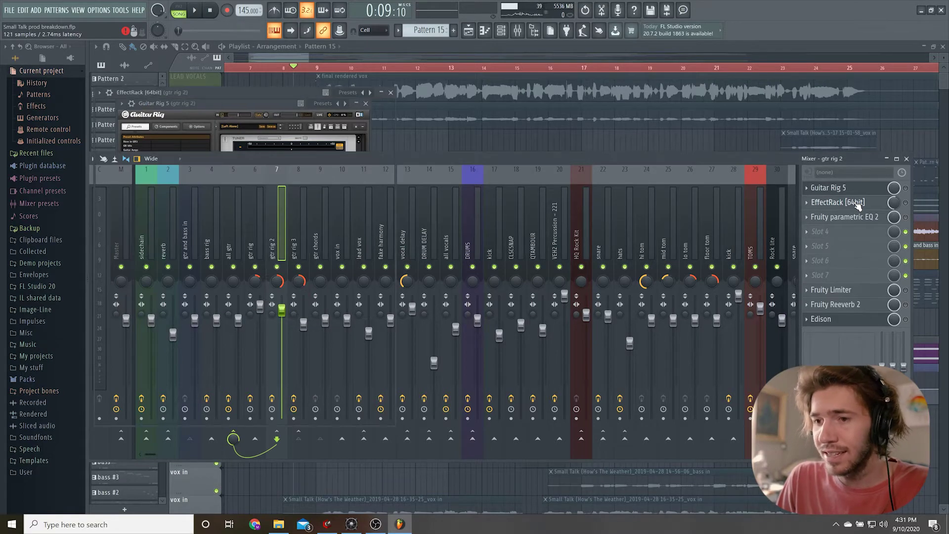
pyautogui.click(857, 206)
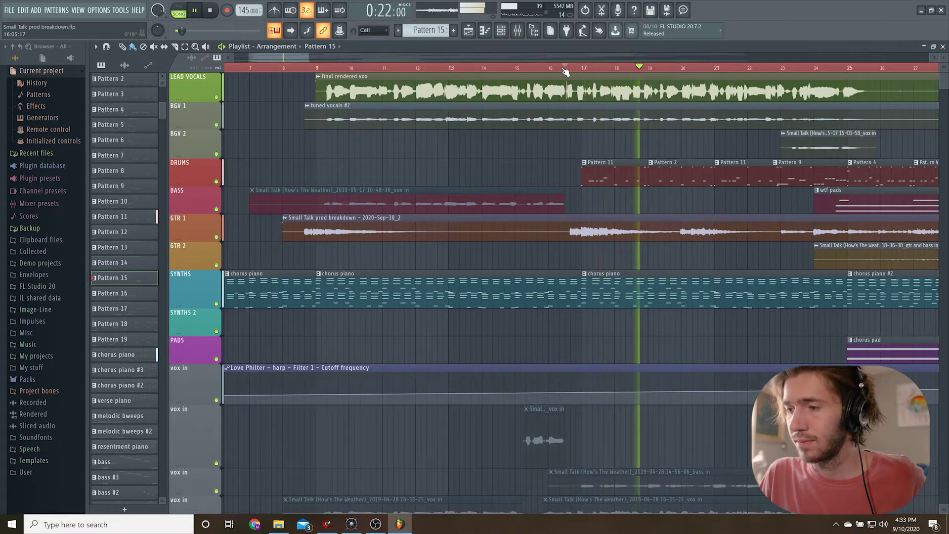
# Play the arrangement from the first drum section into the chorus pad section and listen to the guitar parts
pyautogui.hscroll(2, 556, 141)
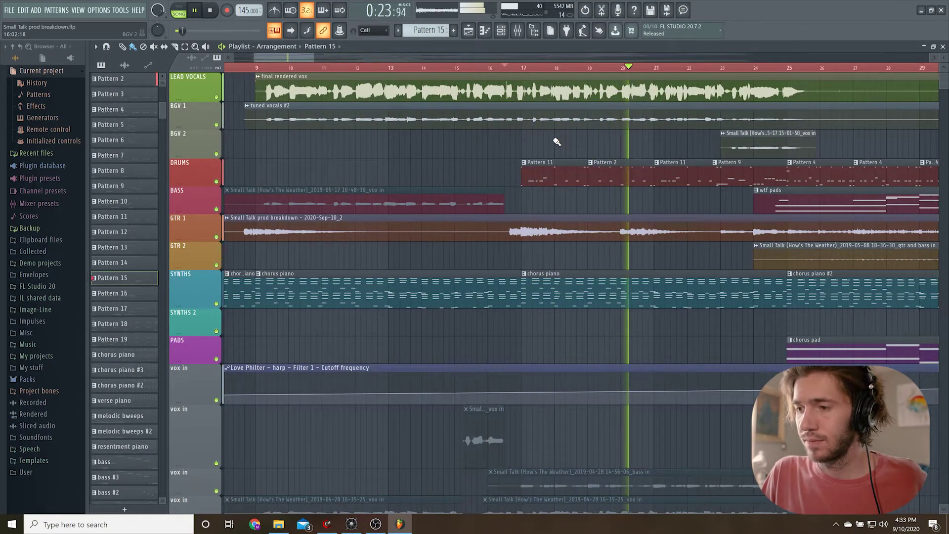
pyautogui.hscroll(6, 556, 142)
pyautogui.press('space')
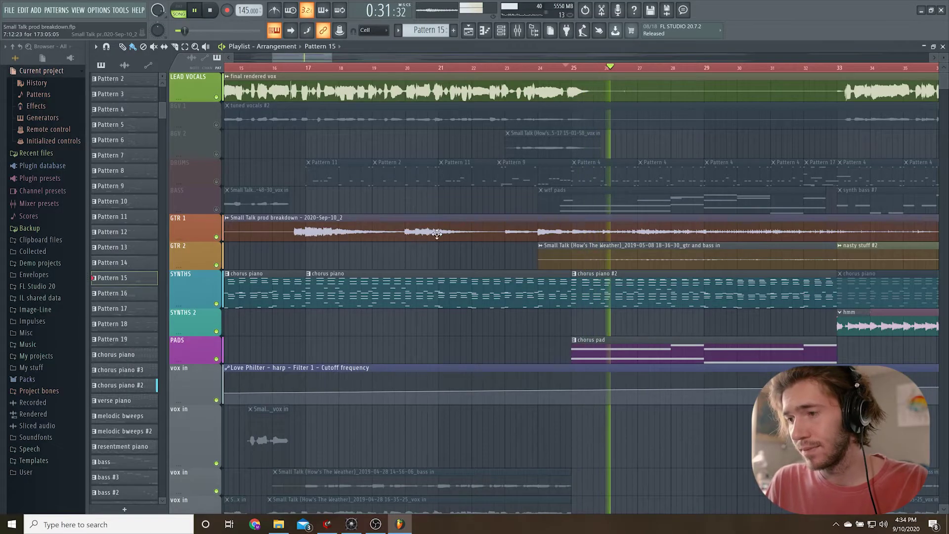
pyautogui.hscroll(2, 437, 233)
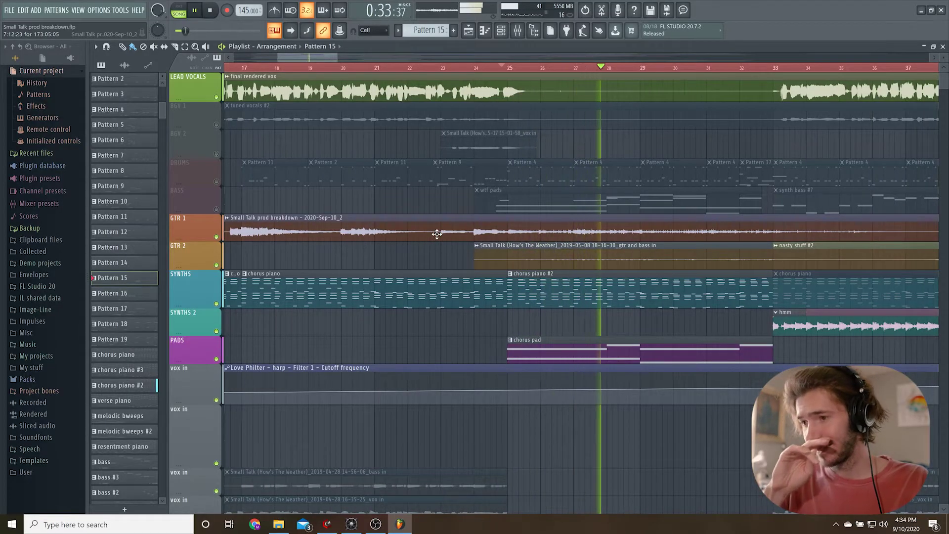
pyautogui.press('space')
# Move the playback position to bar 28 and open the mixer
pyautogui.click(621, 67)
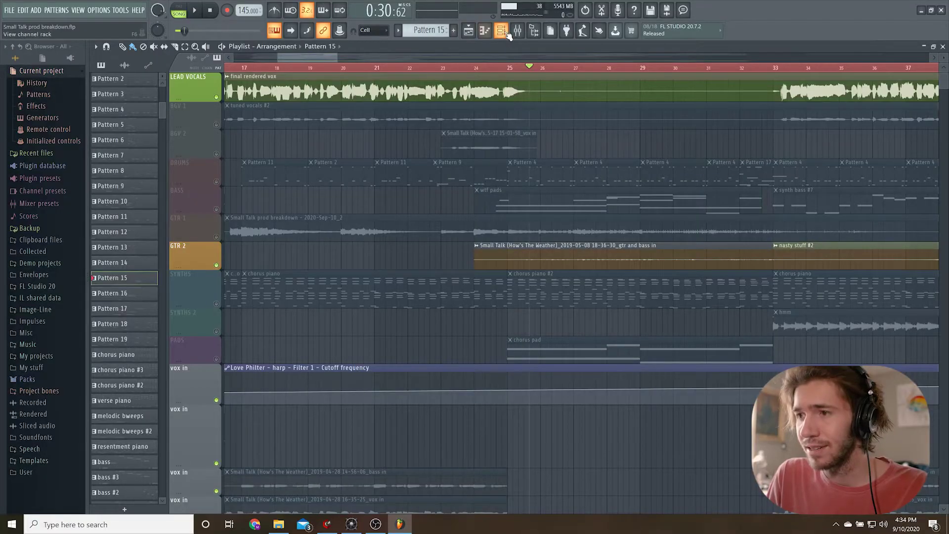
pyautogui.click(516, 32)
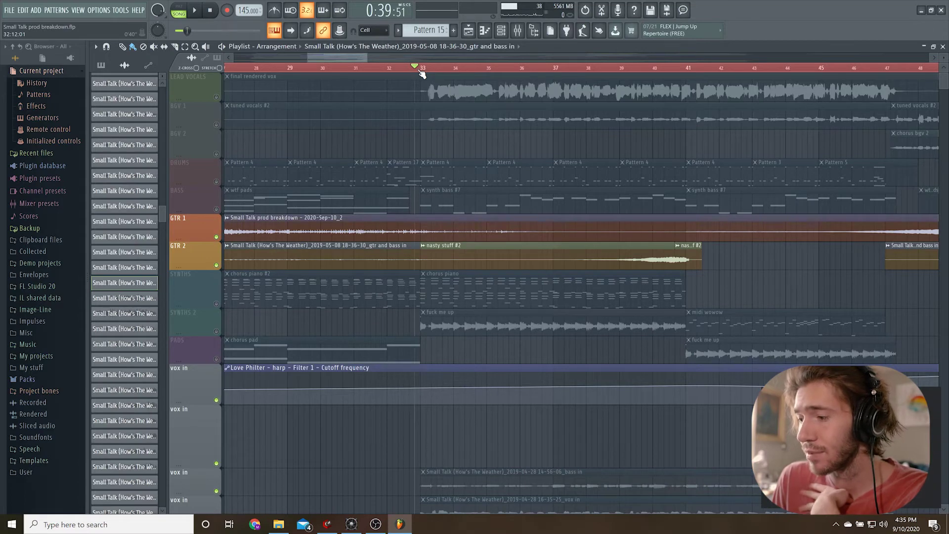
# Unmute the DRUMS and BASS tracks, and solo GTR 2 with SYNTHS 2 brought back in for comparison
pyautogui.moveTo(216, 181); pyautogui.dragTo(216, 209)
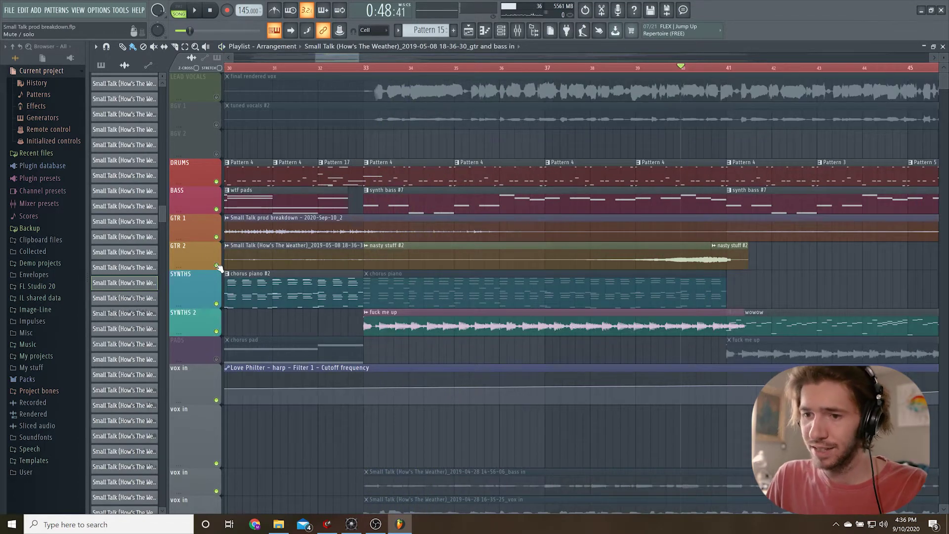
pyautogui.rightClick(216, 266)
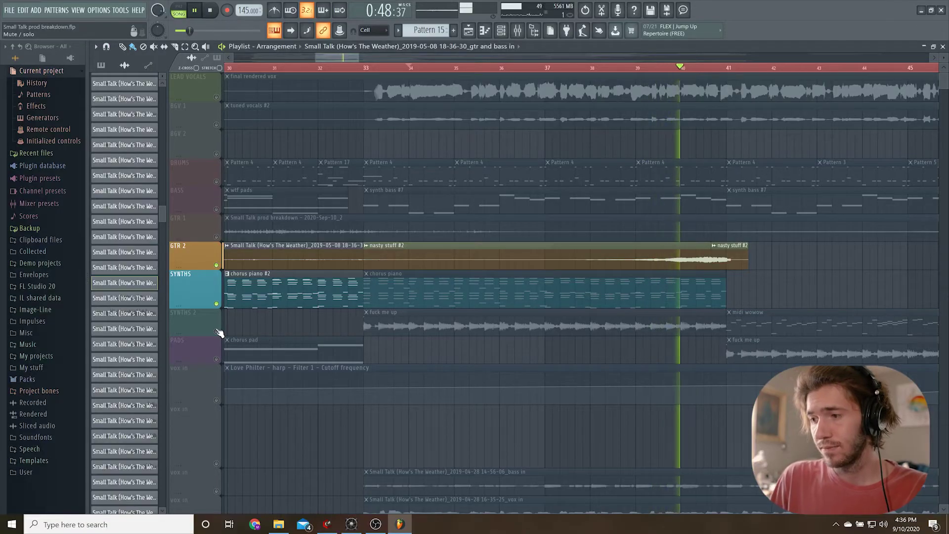
pyautogui.click(217, 331)
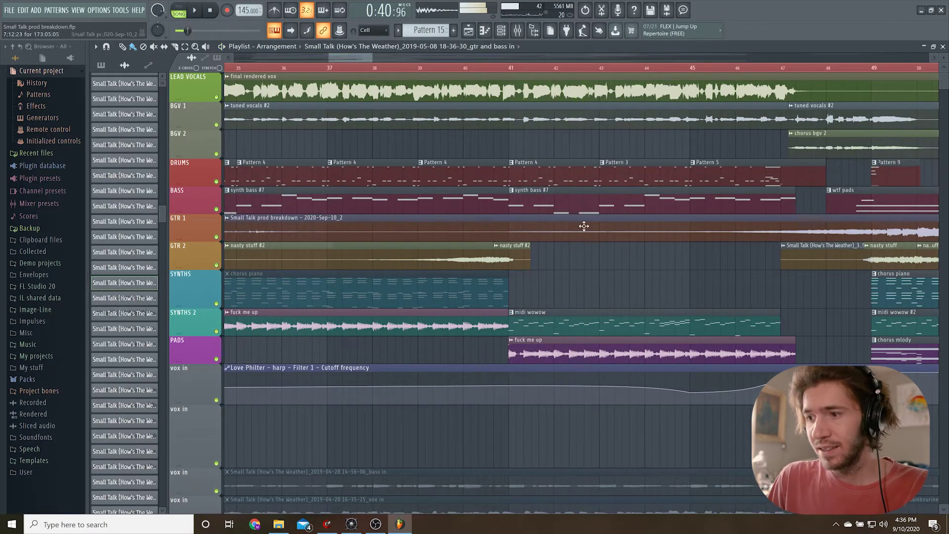
# Mute the GTR 2, BASS, DRUMS and LEAD VOCALS tracks for the section starting at bar 41
pyautogui.hscroll(2, 448, 100)
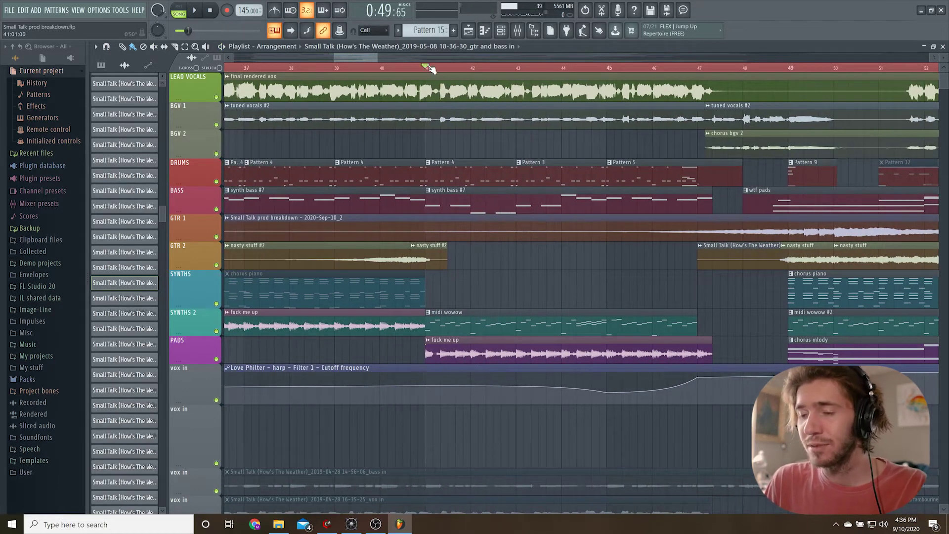
pyautogui.click(217, 265)
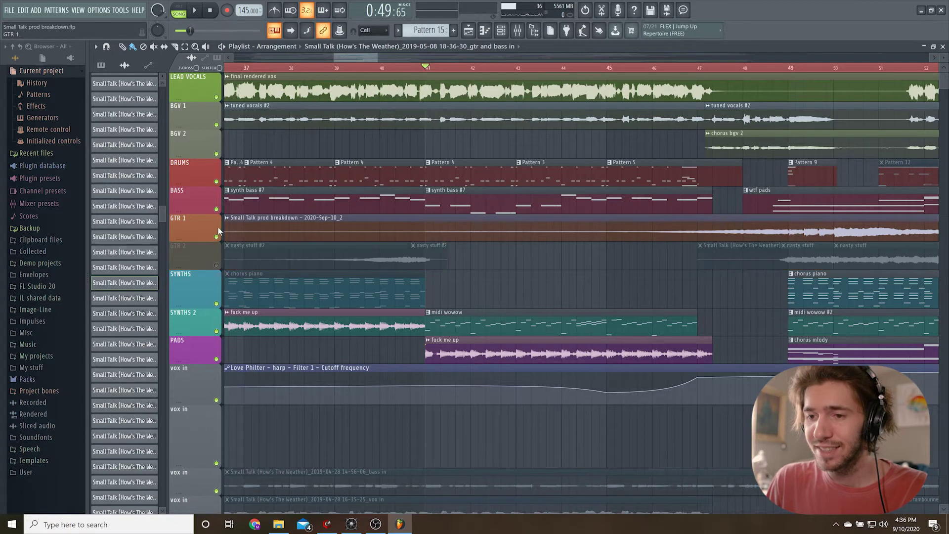
pyautogui.click(217, 210)
pyautogui.click(216, 182)
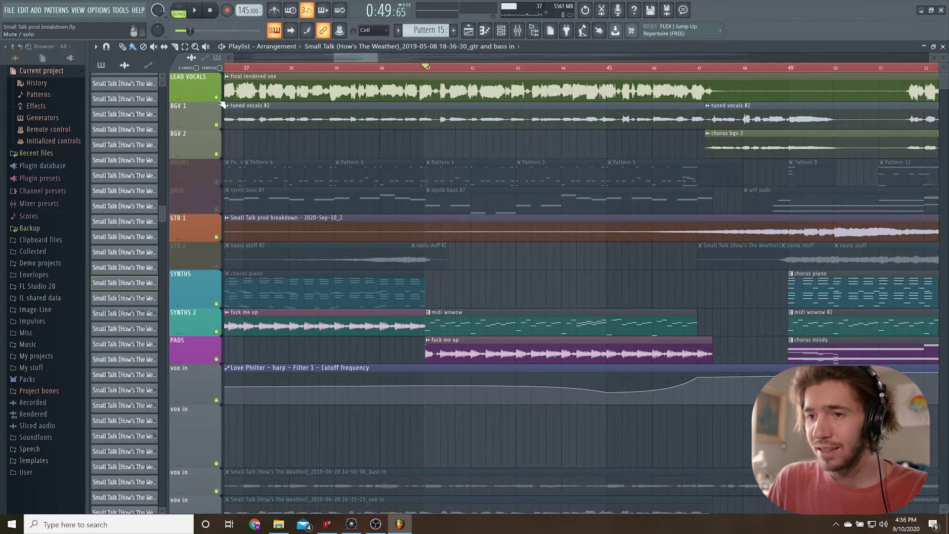
pyautogui.click(216, 97)
# Play from bar 41 and mute the PADS and SYNTHS 2 tracks during playback
pyautogui.press('space')
pyautogui.click(216, 359)
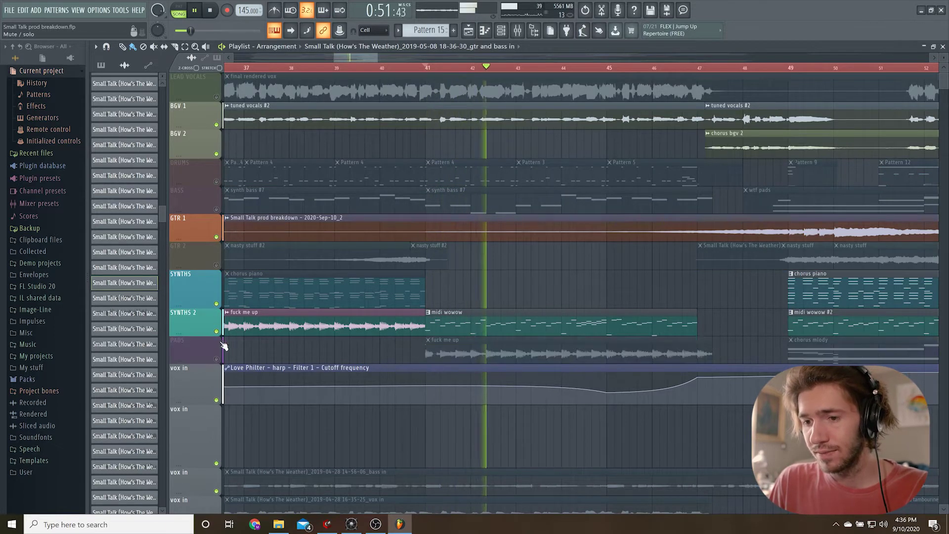
pyautogui.click(216, 331)
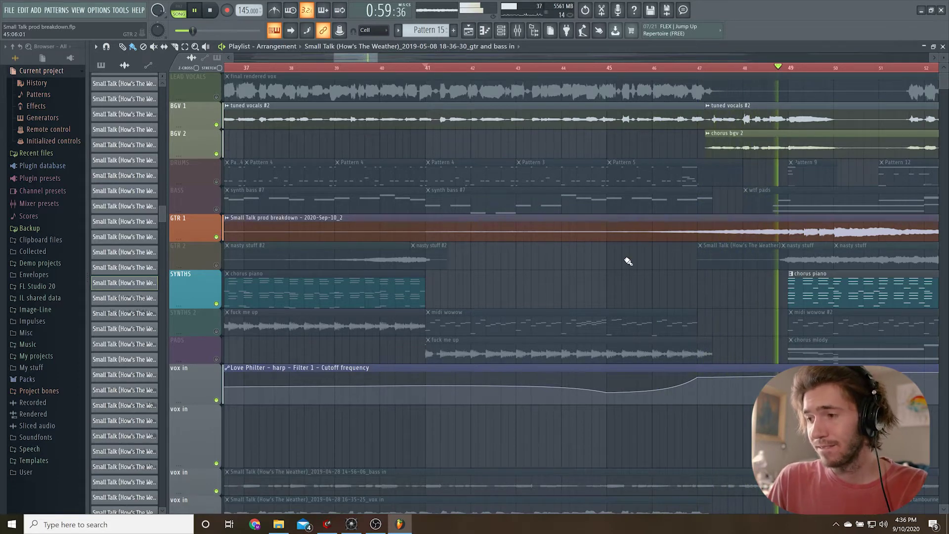
# Re-enable all the muted playlist tracks and play the full arrangement from bar 43
pyautogui.scroll(-3, 628, 261)
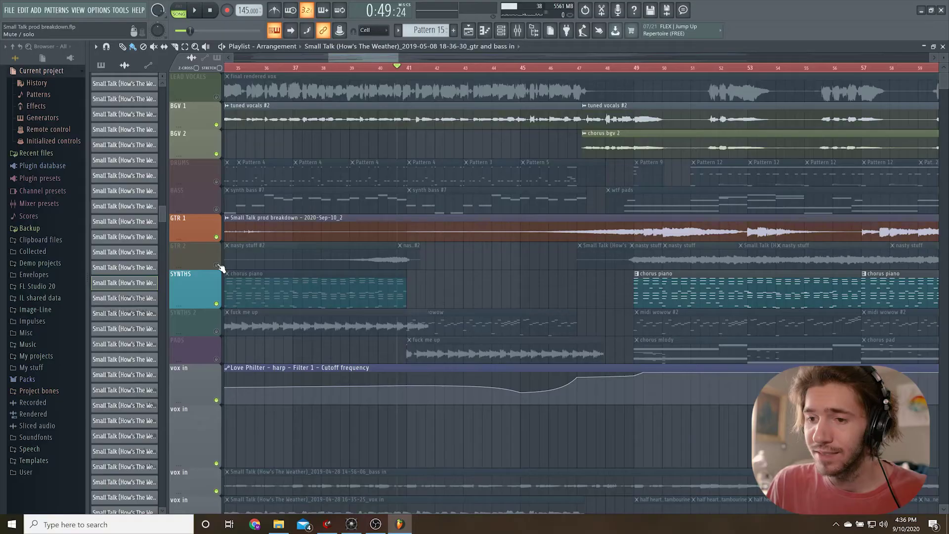
pyautogui.click(218, 266)
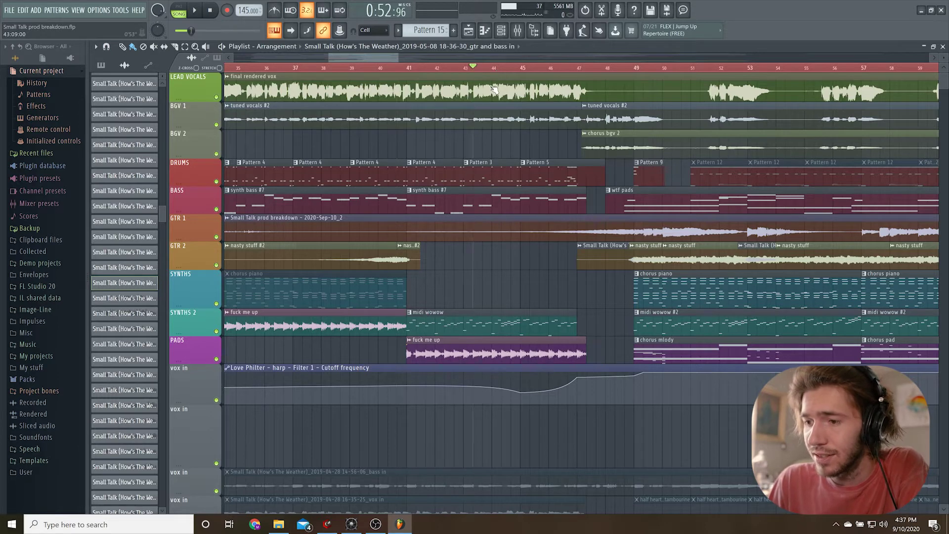
pyautogui.press('space')
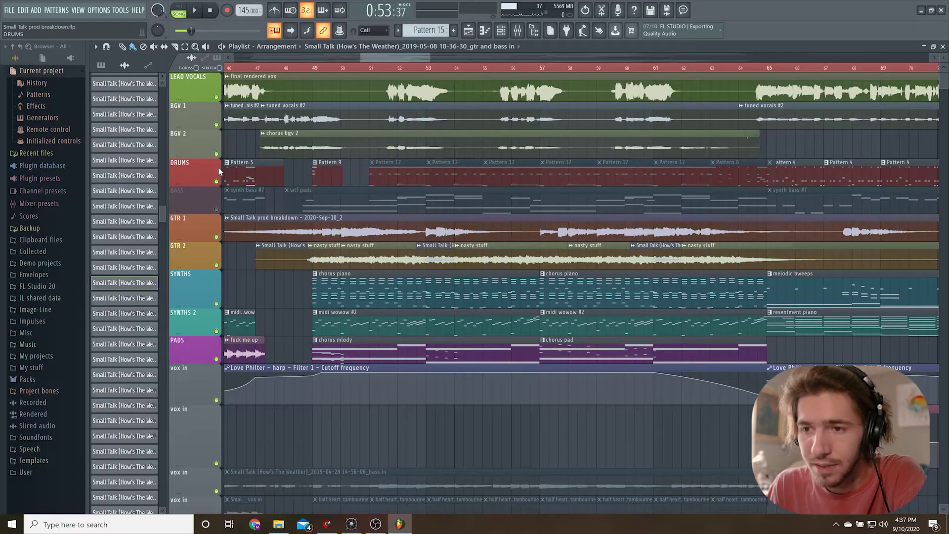
# Mute the DRUMS, BGV 2, BGV 1, LEAD VOCALS and GTR 2 tracks for the chorus at bar 49
pyautogui.click(216, 182)
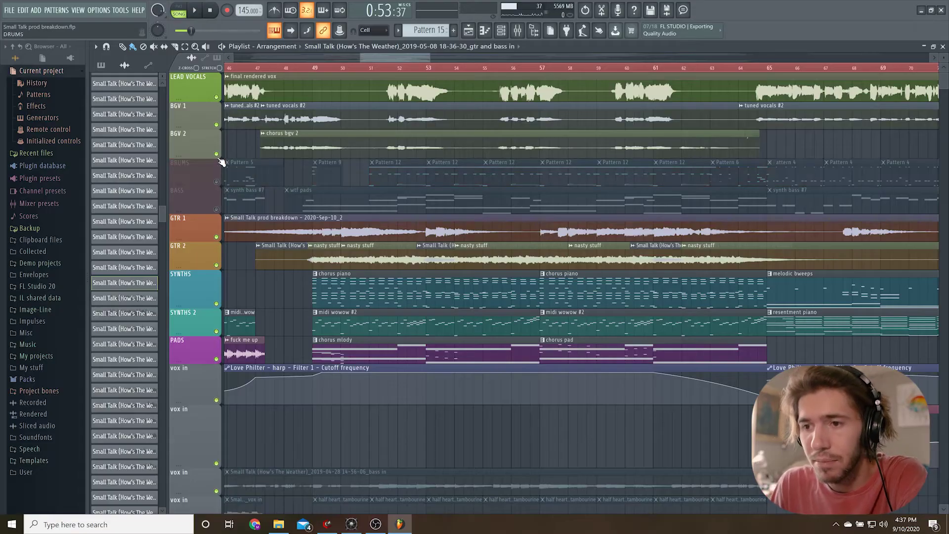
pyautogui.click(216, 153)
pyautogui.click(216, 125)
pyautogui.click(216, 97)
pyautogui.click(216, 265)
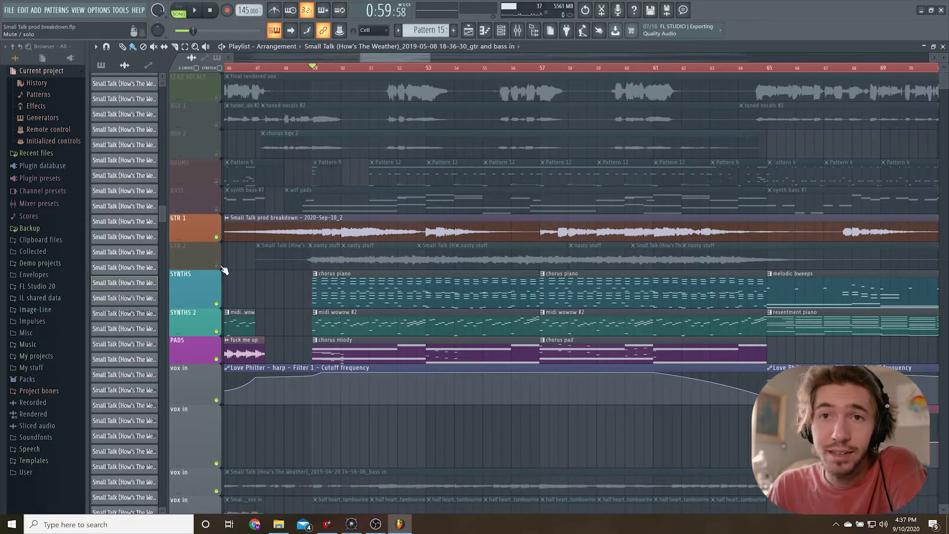
# Mute the SYNTHS, SYNTHS 2 and PADS tracks to isolate the GTR 1 recording
pyautogui.click(215, 303)
pyautogui.click(216, 331)
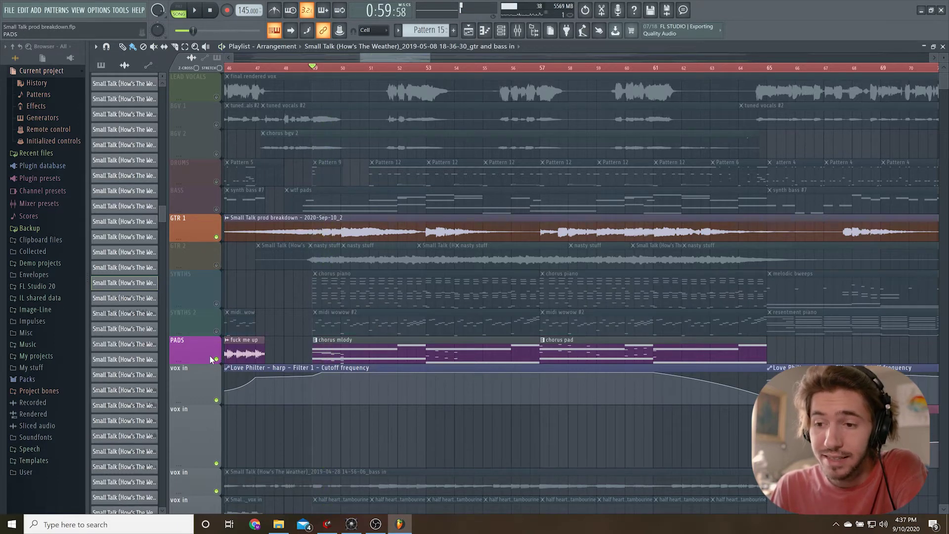
pyautogui.click(216, 359)
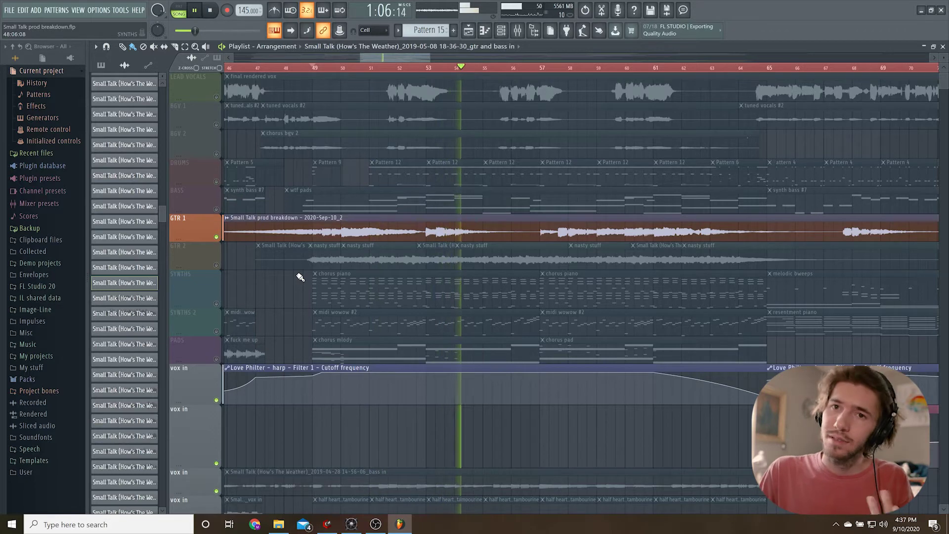
# Stop playback and unmute the GTR 2, LEAD VOCALS, BGV 1 and BGV 2 tracks for the chorus at bar 49
pyautogui.hotkey('ctrl', 's')
pyautogui.scroll(2, 307, 151)
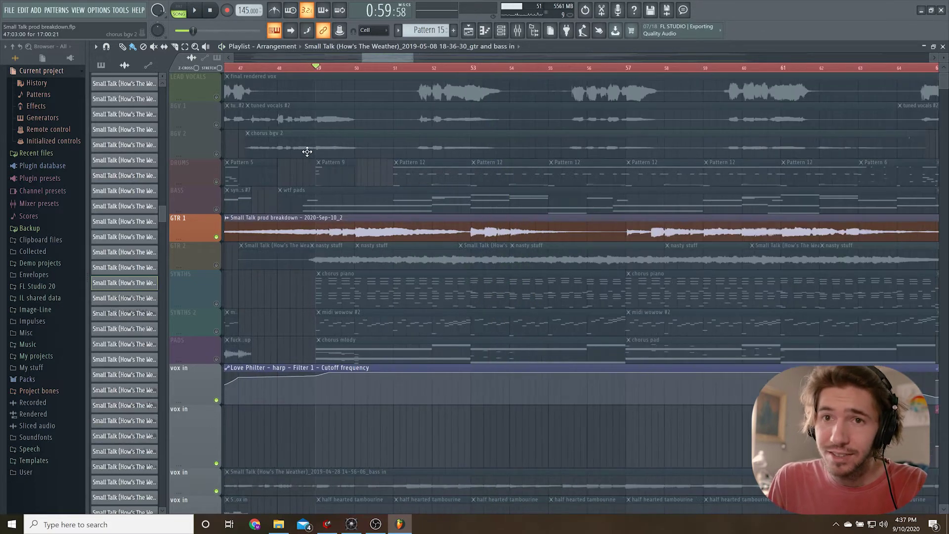
pyautogui.click(217, 265)
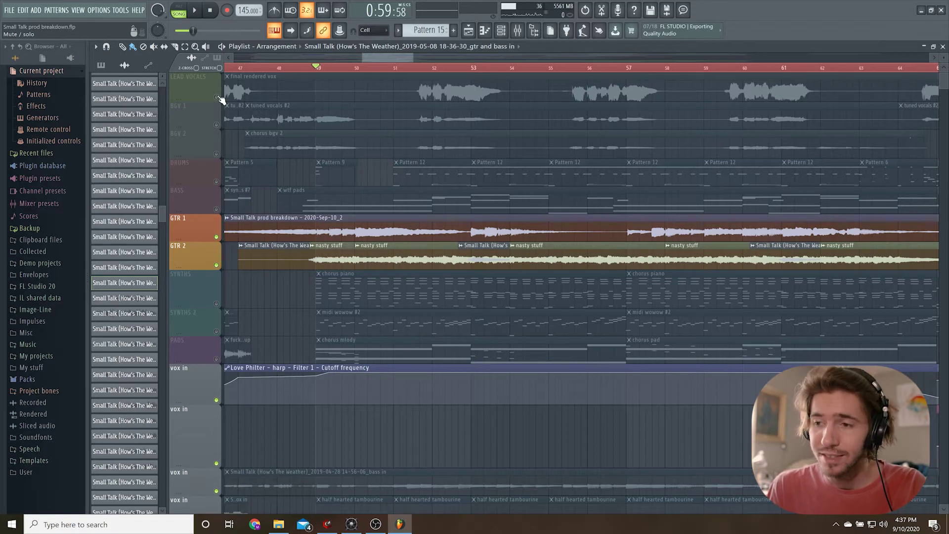
pyautogui.click(217, 98)
pyautogui.click(216, 124)
pyautogui.click(216, 153)
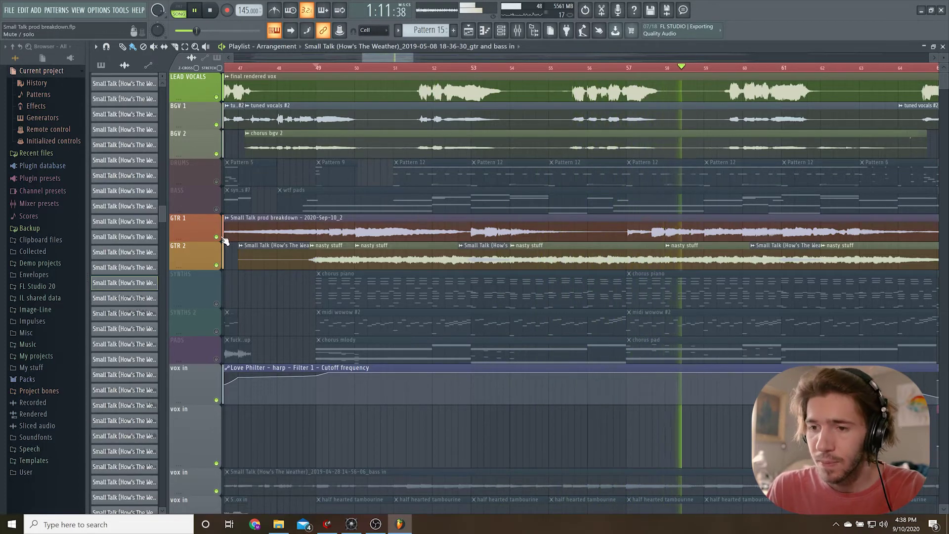
pyautogui.rightClick(216, 265)
pyautogui.press('space')
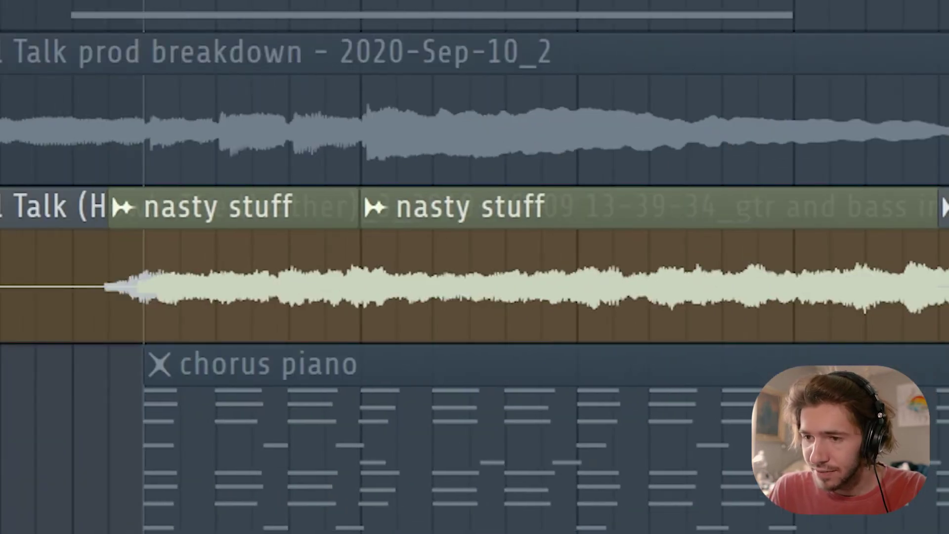
pyautogui.click(277, 288)
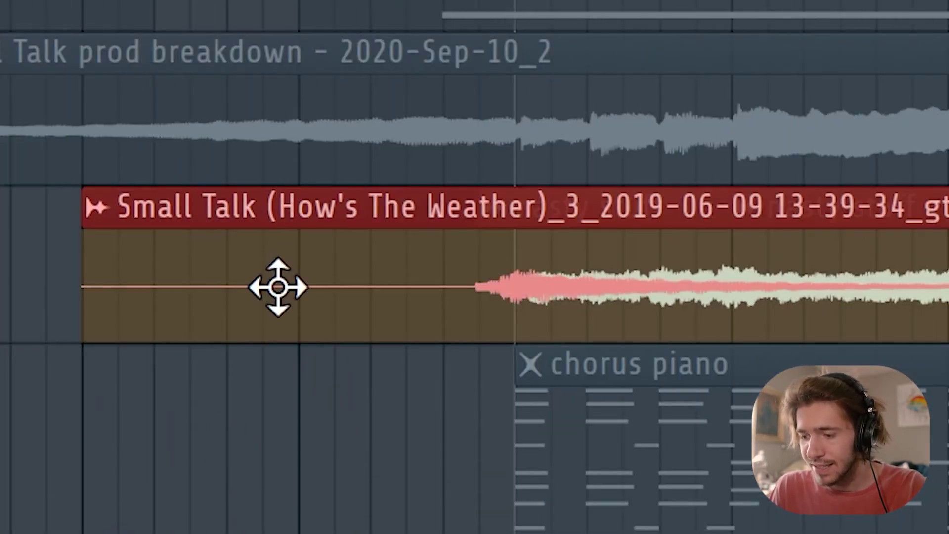
pyautogui.moveTo(277, 288); pyautogui.dragTo(287, 395)
pyautogui.press('space')
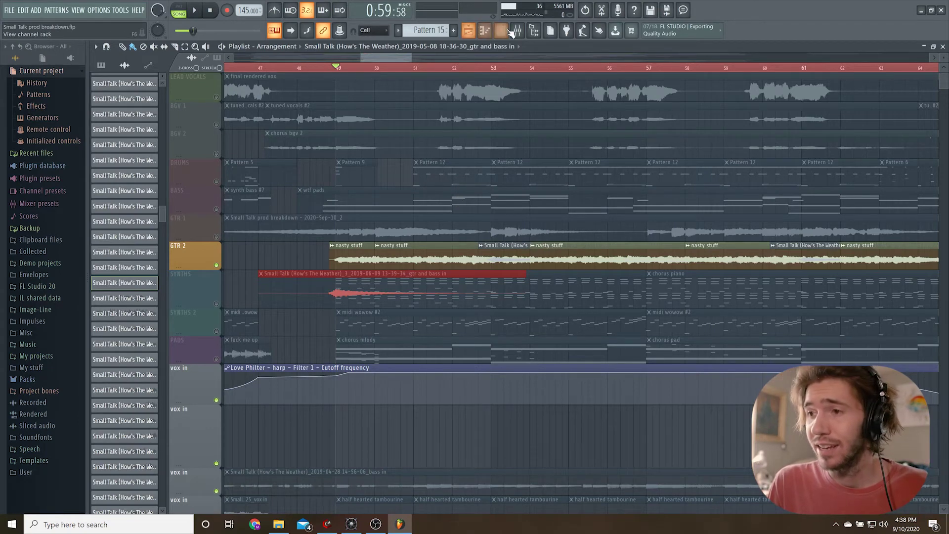
# Open the mixer and play the soloed GTR 2 track from the start of the chorus
pyautogui.click(515, 31)
pyautogui.press('space')
pyautogui.scroll(-10, 420, 186)
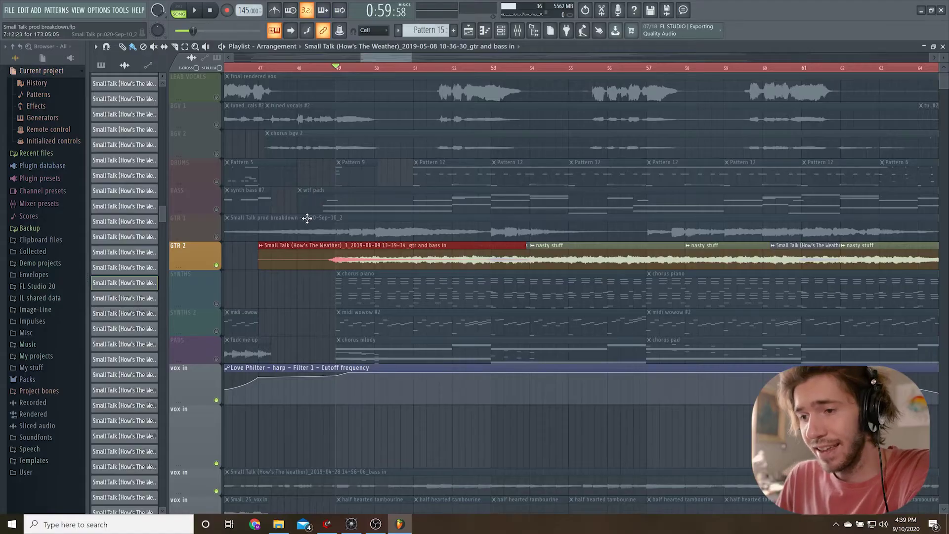
pyautogui.scroll(2, 307, 218)
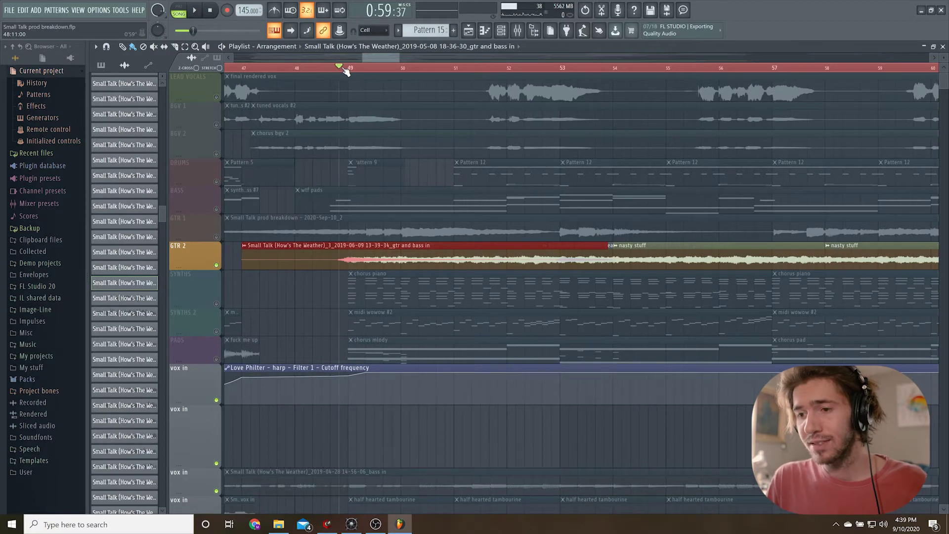
# Play GTR 2 with its nasty stuff clips muted, and mute the SYNTHS, SYNTHS 2 and PADS tracks near bar 61
pyautogui.click(668, 245)
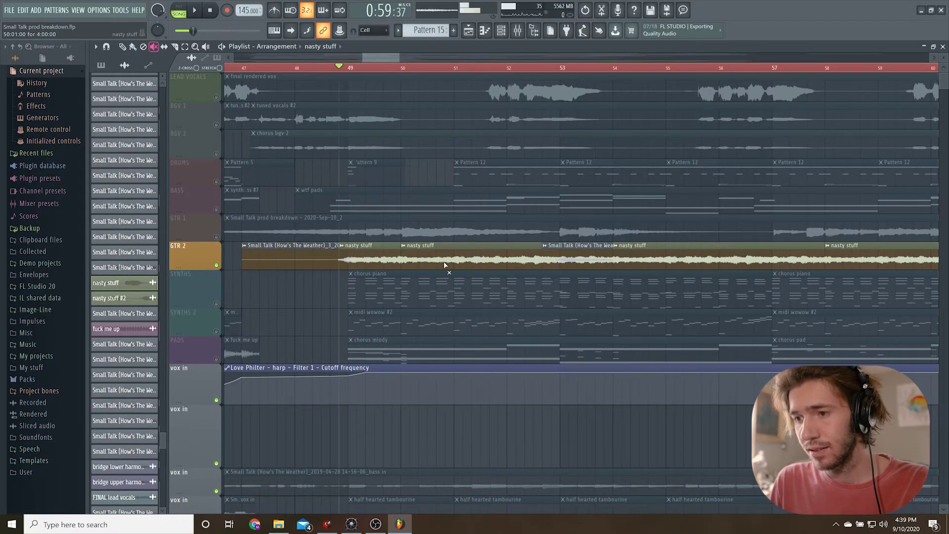
pyautogui.press('space')
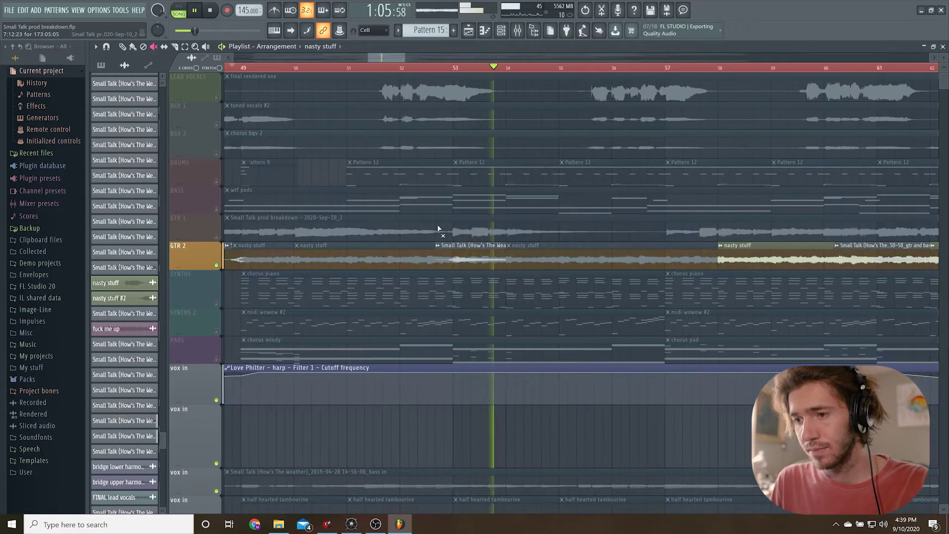
pyautogui.scroll(-3, 438, 228)
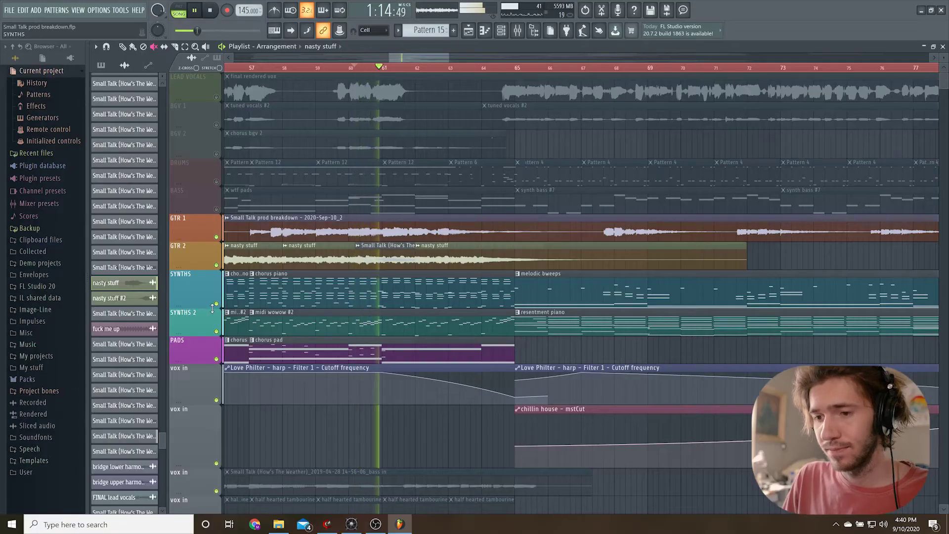
pyautogui.moveTo(213, 305); pyautogui.dragTo(220, 359)
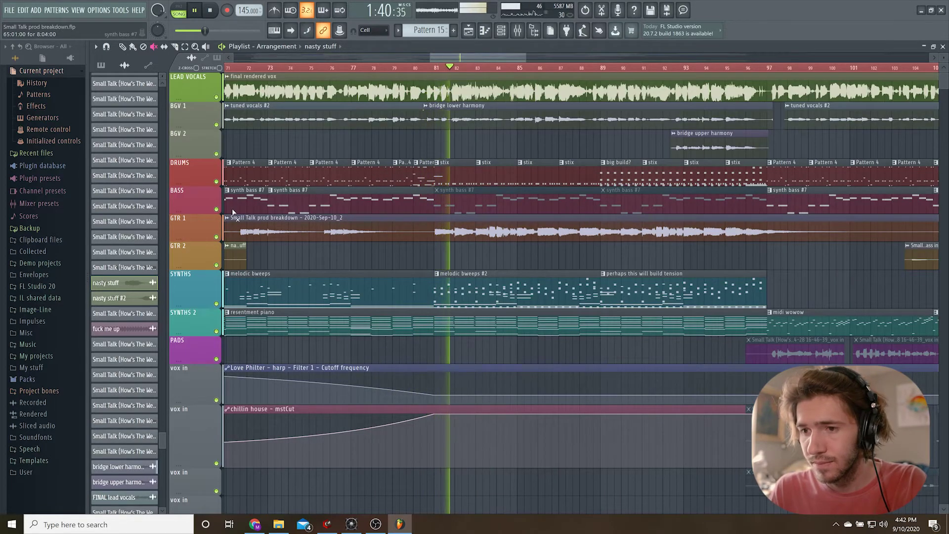
# Mute the BASS, DRUMS, BGV 2, BGV 1 and LEAD VOCALS tracks in the bridge and stop playback
pyautogui.click(216, 209)
pyautogui.click(217, 182)
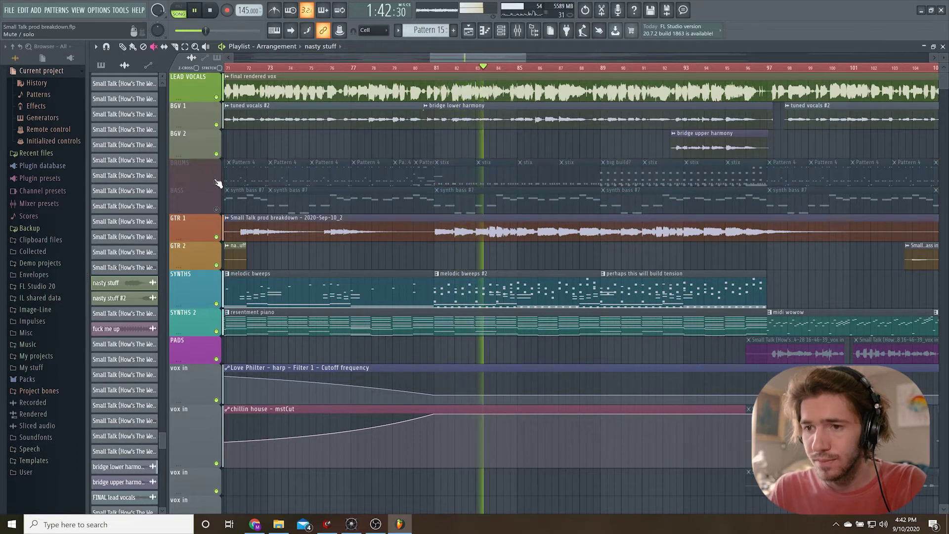
pyautogui.moveTo(216, 154); pyautogui.dragTo(217, 97)
pyautogui.press('space')
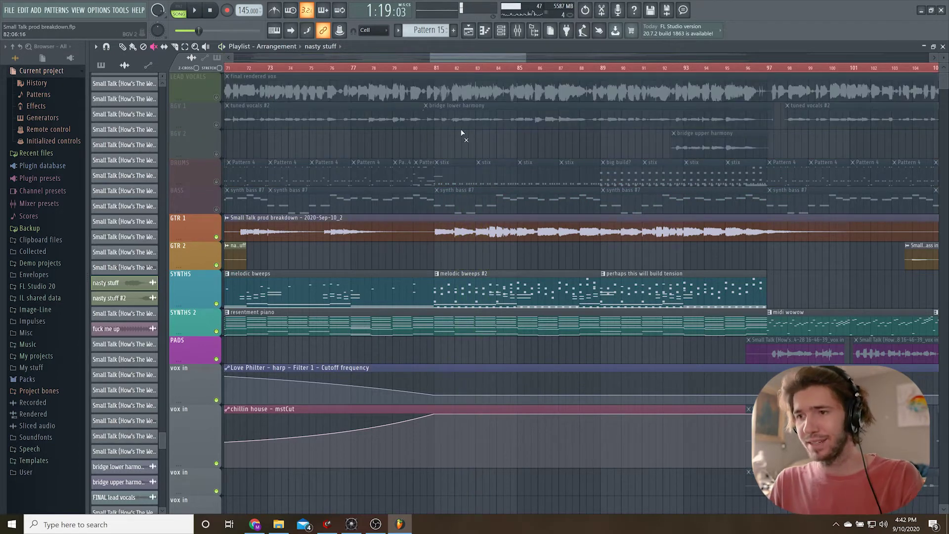
# Mute the SYNTHS and SYNTHS 2 tracks and play the GTR 1 recording from bar 81
pyautogui.scroll(3, 443, 74)
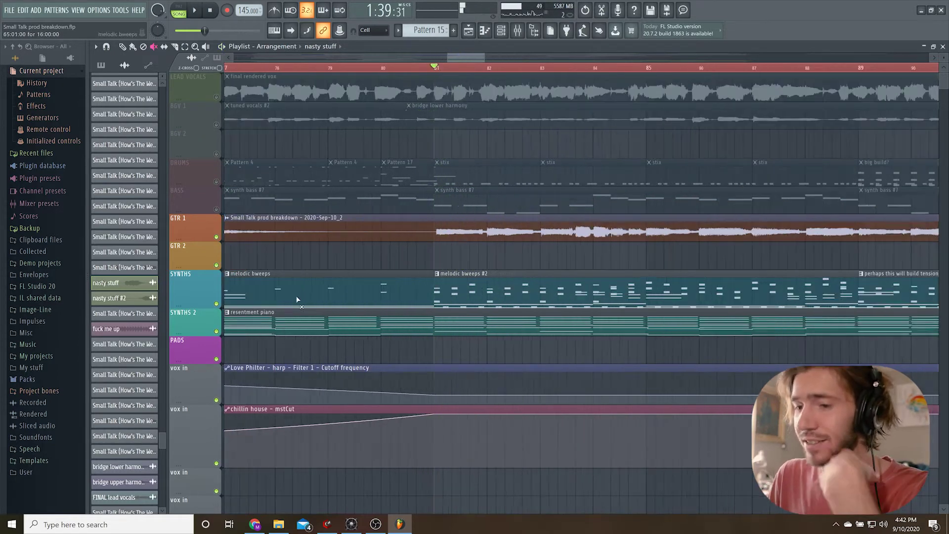
pyautogui.click(216, 303)
pyautogui.click(216, 331)
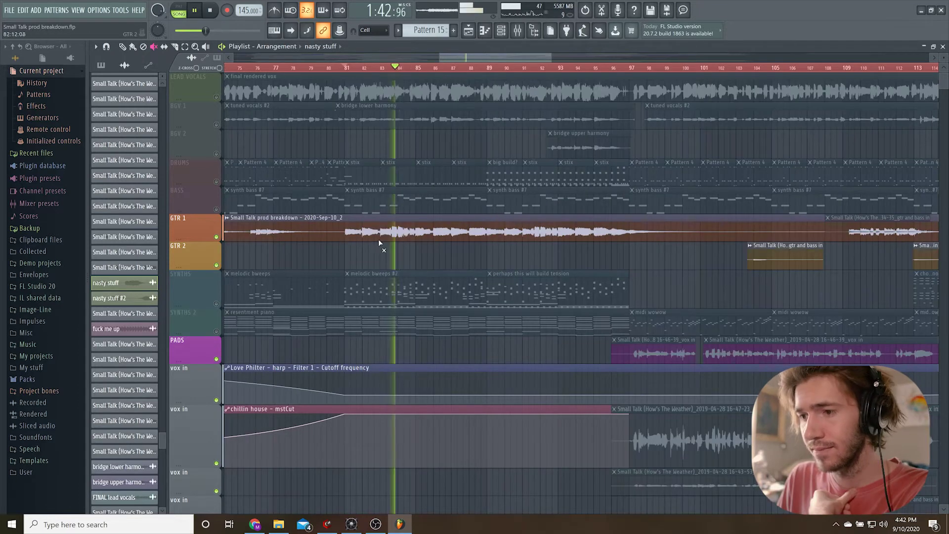
pyautogui.press('space')
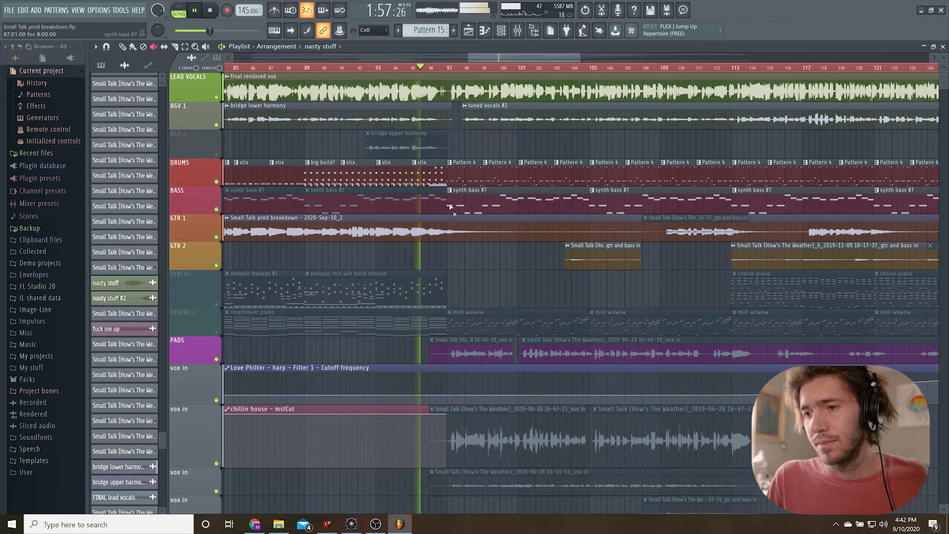
# Play the arrangement past bar 97 and examine the sections up to and after bar 109
pyautogui.scroll(3, 455, 195)
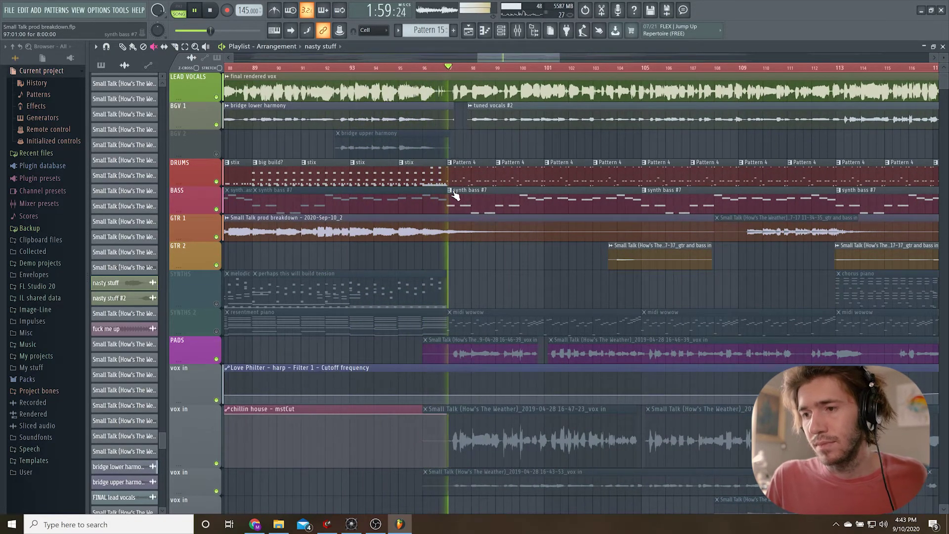
pyautogui.scroll(-4, 450, 210)
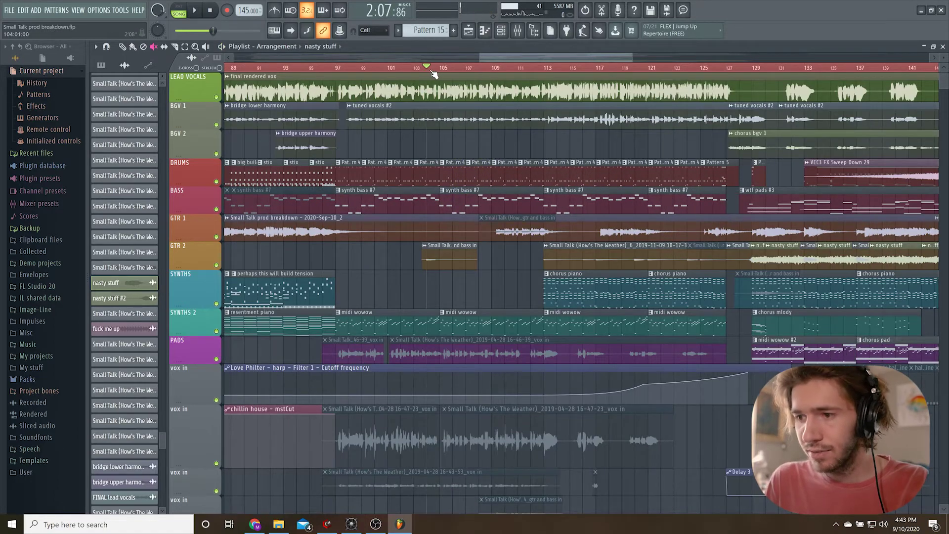
pyautogui.scroll(6, 436, 74)
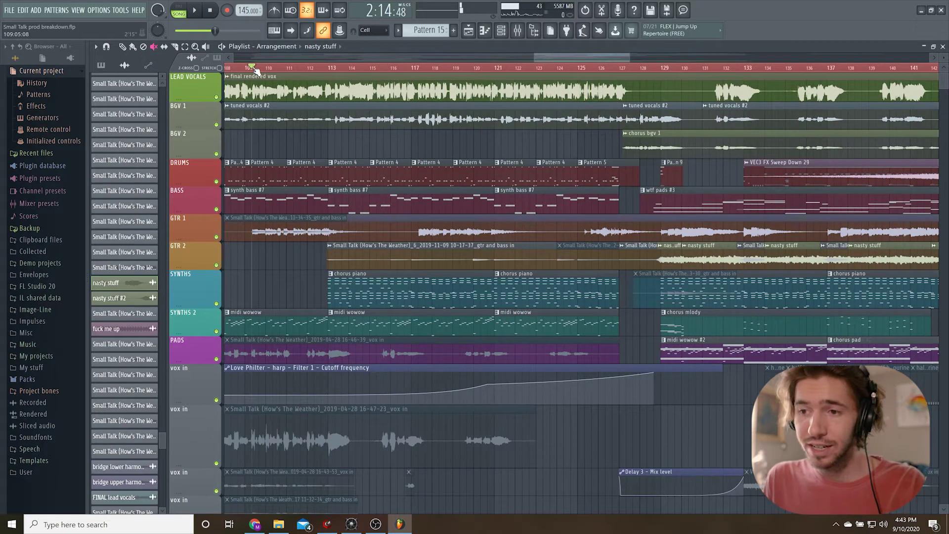
pyautogui.scroll(2, 260, 101)
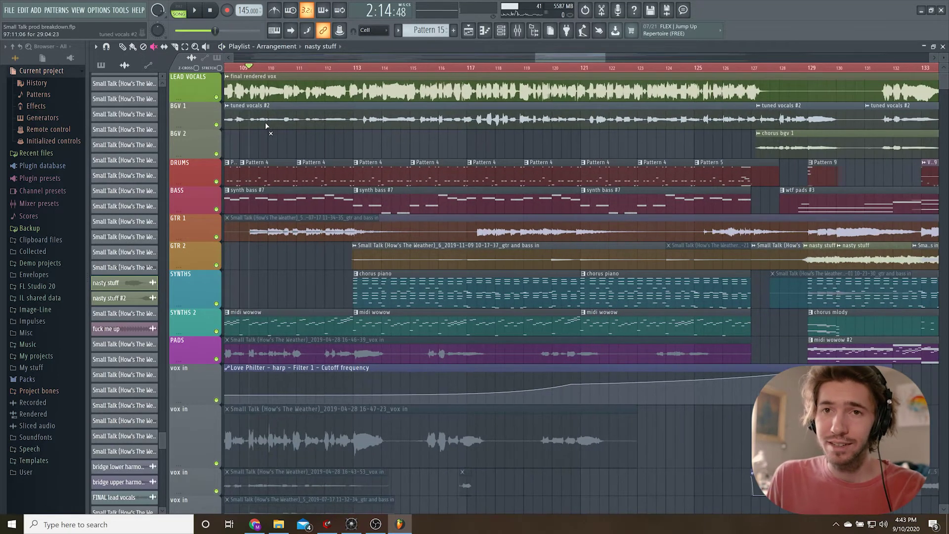
# Play the arrangement from bar 109, stop near bar 127, and re-enable the muted LEAD VOCALS and BGV 1 tracks
pyautogui.press('space')
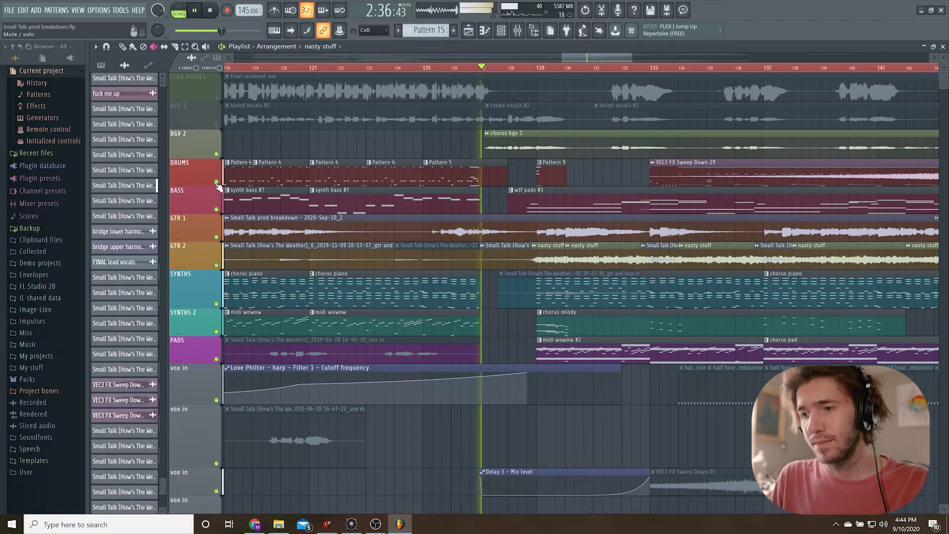
pyautogui.press('space')
pyautogui.rightClick(216, 182)
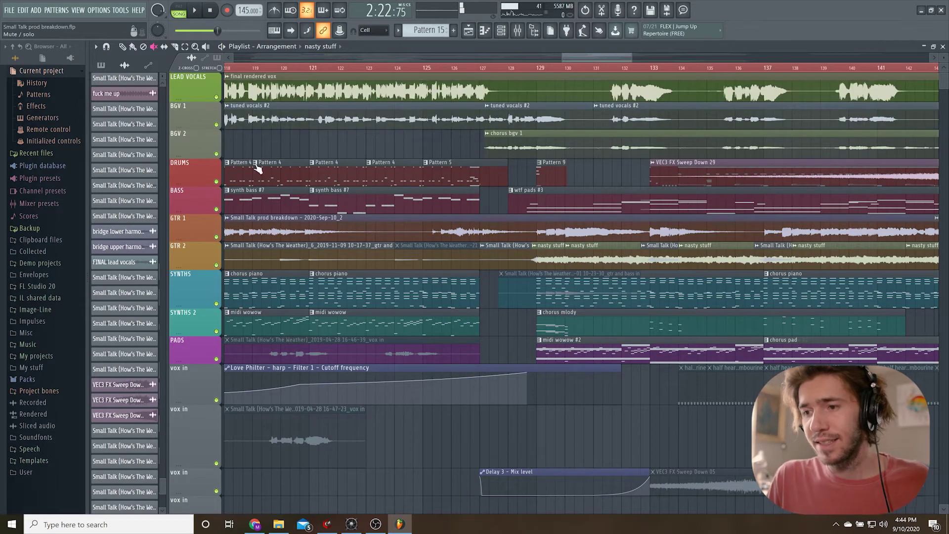
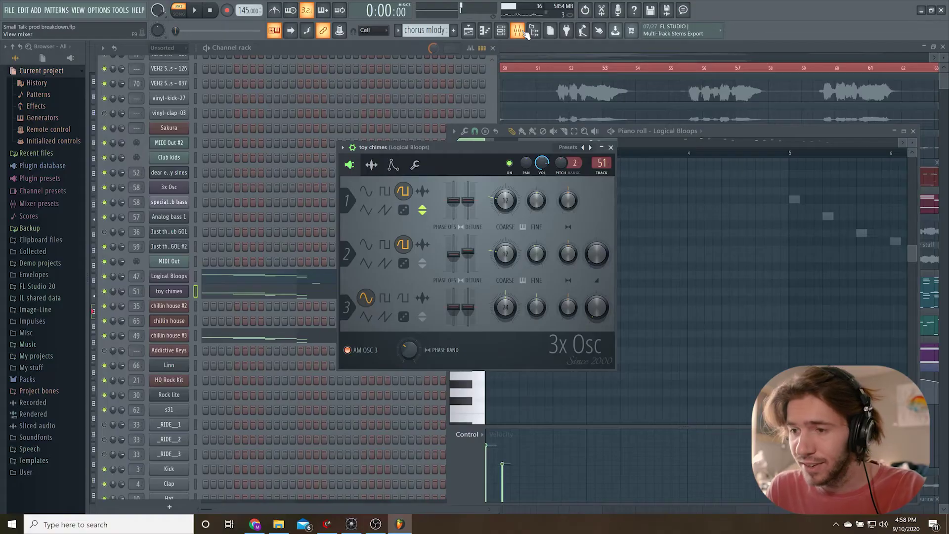
# Open both Fruity parametric EQ 2 effects on the Logical Bloops mixer track and play the chorus mlody pattern
pyautogui.click(525, 31)
pyautogui.click(842, 202)
pyautogui.click(842, 187)
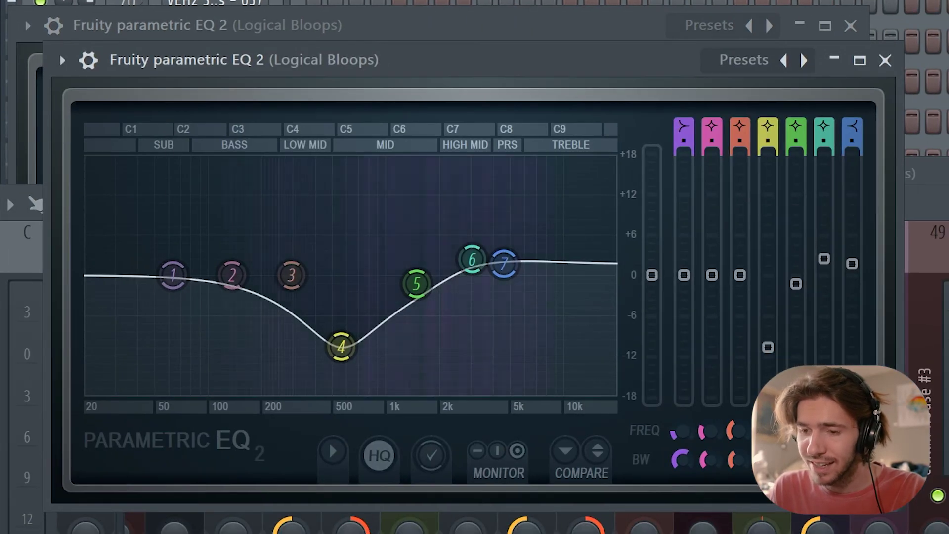
pyautogui.press('space')
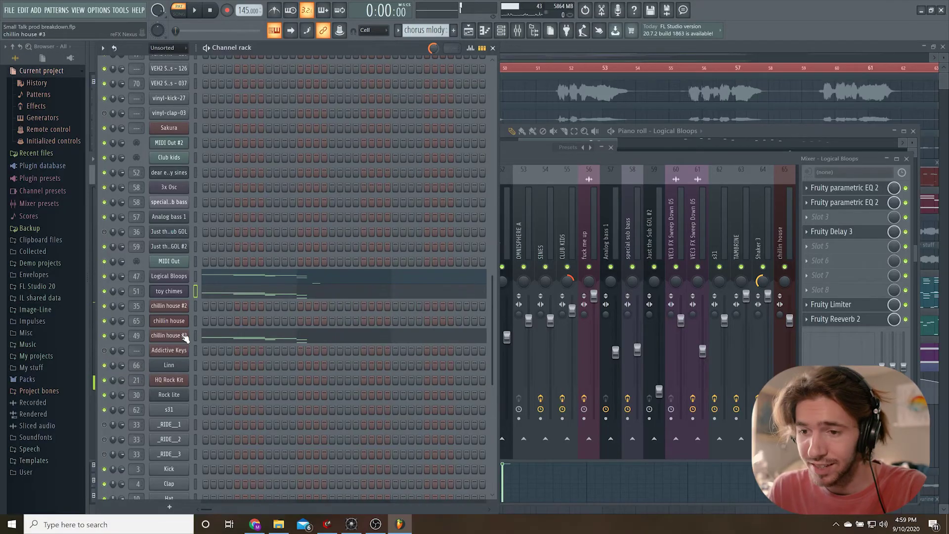
# Open the chillin house #3 instrument, and play the melodic bweeps pattern on its own
pyautogui.click(169, 335)
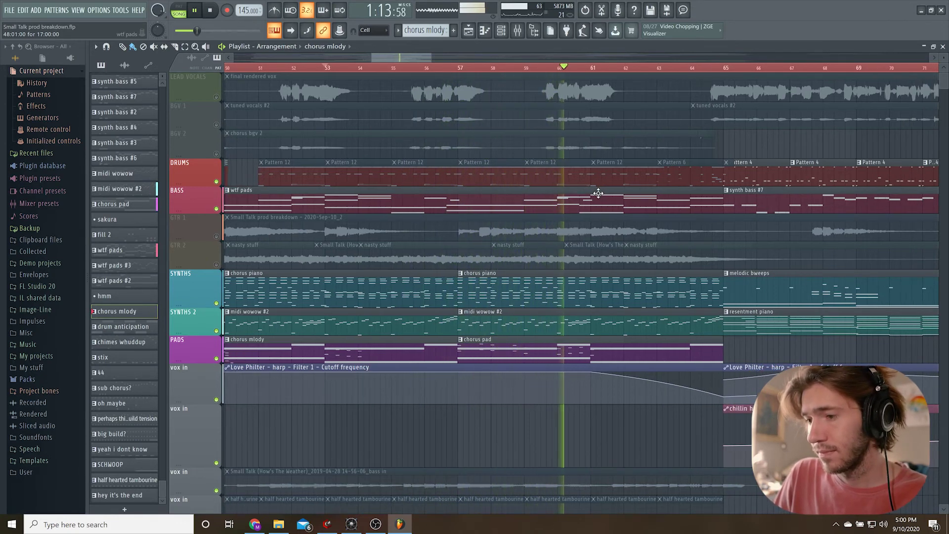
pyautogui.click(474, 30)
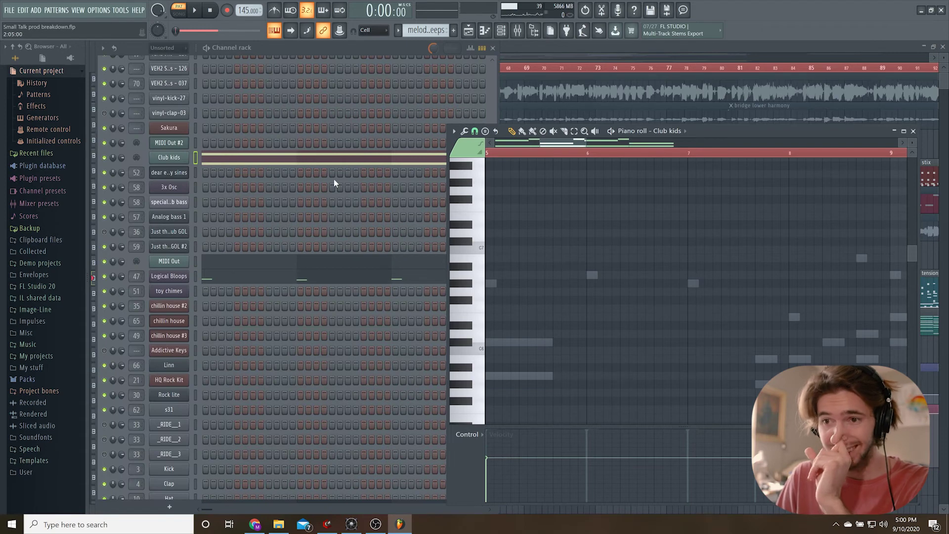
pyautogui.click(179, 11)
pyautogui.press('space')
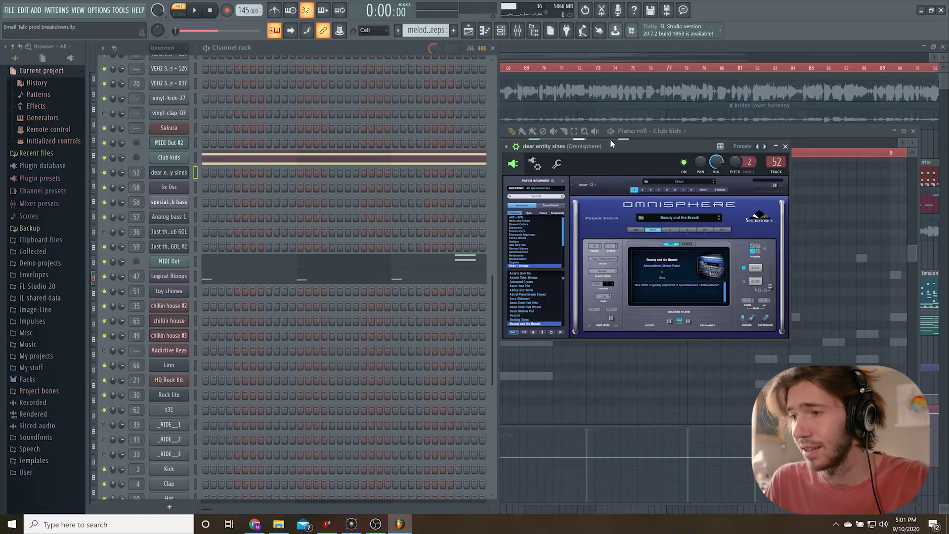
# Switch Omnisphere on the dear entity sines channel to the part with the Gospel Choir patch while the pattern plays
pyautogui.press('space')
pyautogui.click(660, 191)
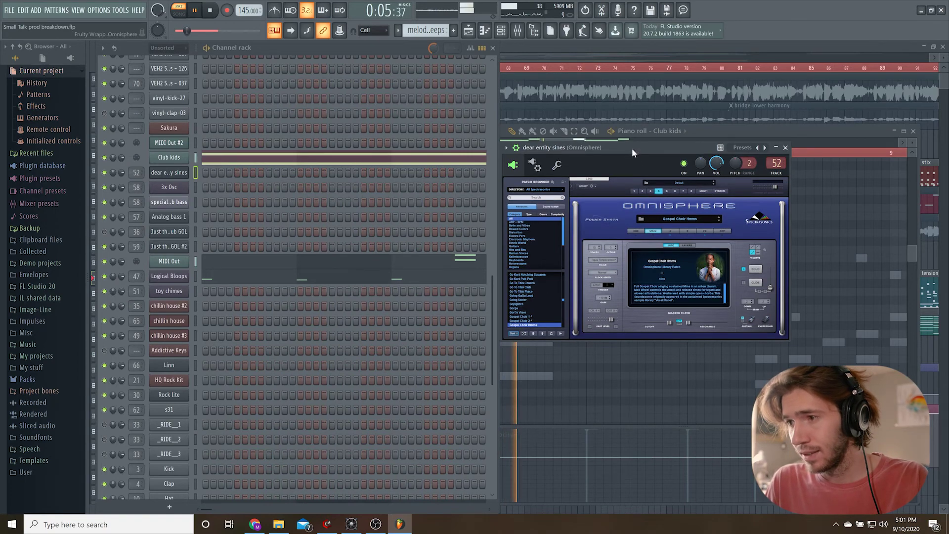
pyautogui.moveTo(632, 148); pyautogui.dragTo(599, 161)
pyautogui.press('space')
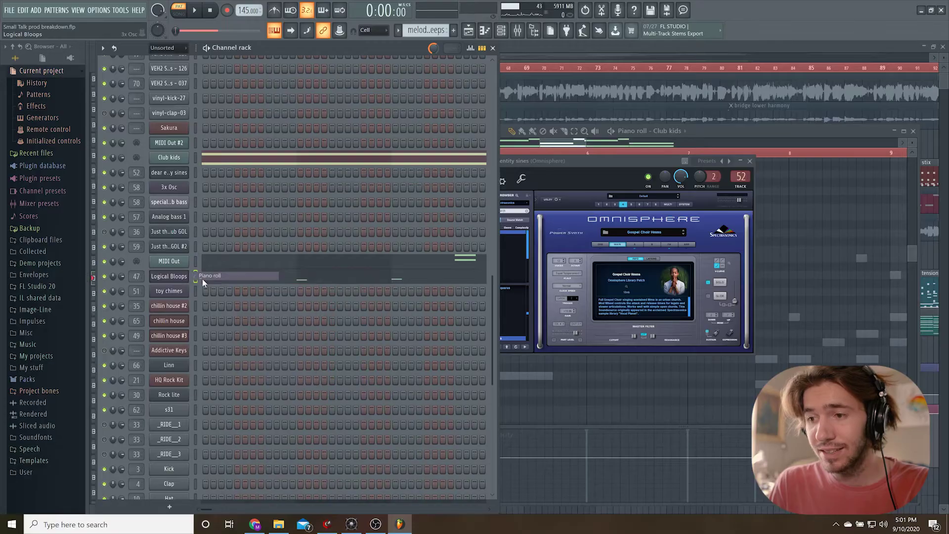
# Open the Logical Bloops notes of the melodic bweeps pattern in the piano roll
pyautogui.click(203, 278)
pyautogui.keyDown('ctrl'); pyautogui.scroll(-2, 611, 192); pyautogui.keyUp('ctrl')
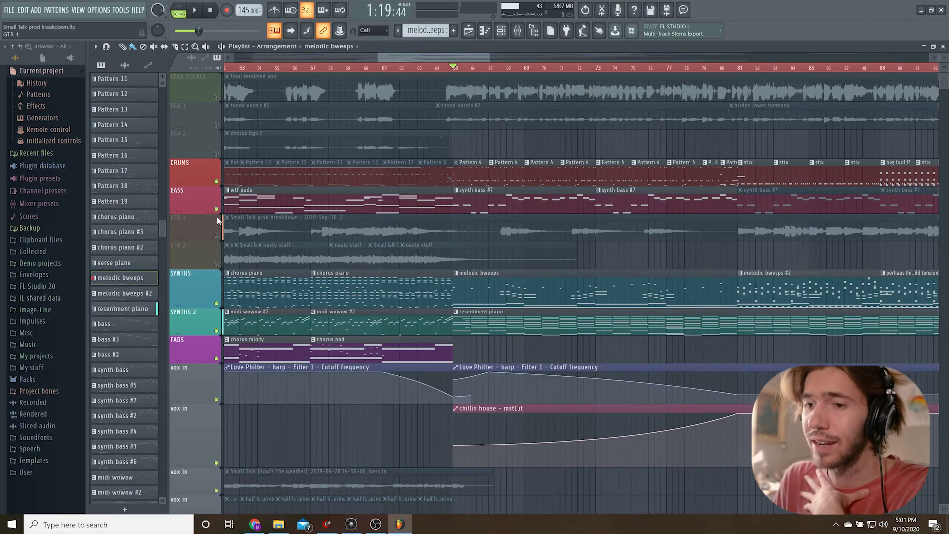
# Re-enable the GTR 1 track and mute the LEAD VOCALS, BGV 1 and BGV 2 tracks
pyautogui.click(217, 235)
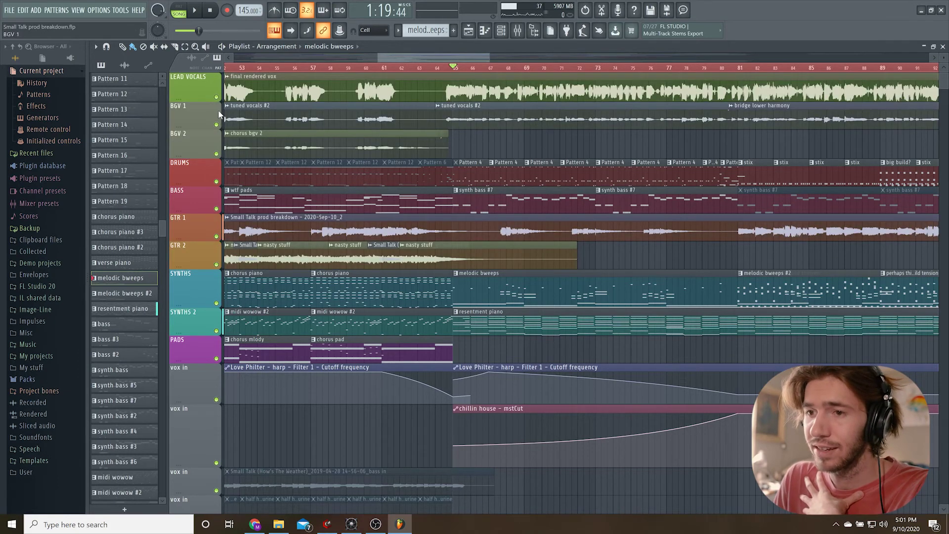
pyautogui.moveTo(218, 102); pyautogui.dragTo(219, 157)
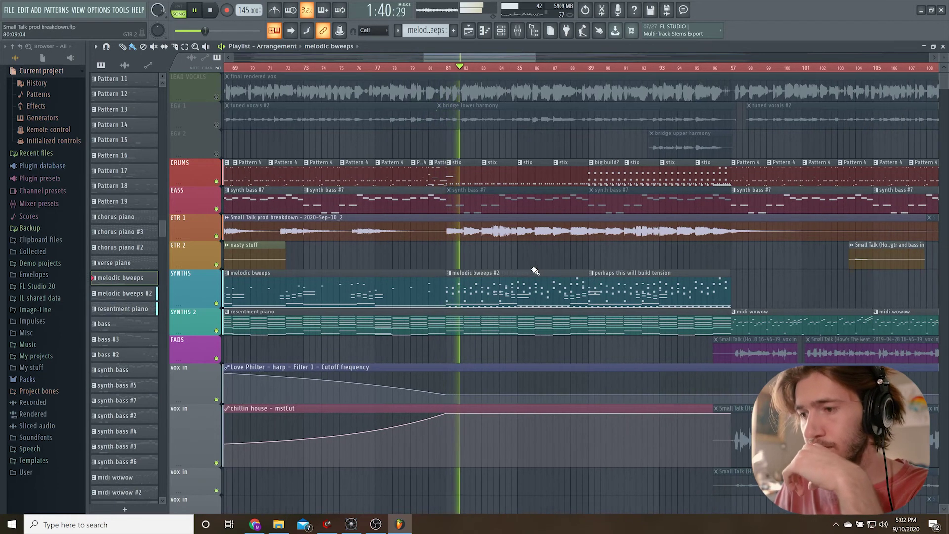
# Stop playback and move the "perhaps this will build tension" clip at bar 81 from SYNTHS up to GTR 2
pyautogui.click(486, 287)
pyautogui.press('space')
pyautogui.moveTo(487, 287); pyautogui.dragTo(492, 253)
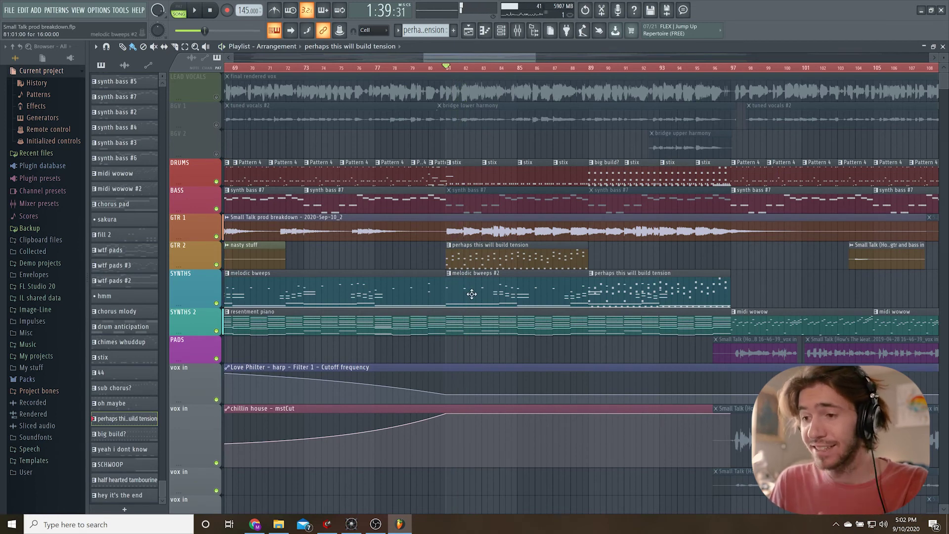
# Play the melodic bweeps #2 pattern on its own in pattern mode, stop it, and open its toy chimes instrument
pyautogui.doubleClick(472, 294)
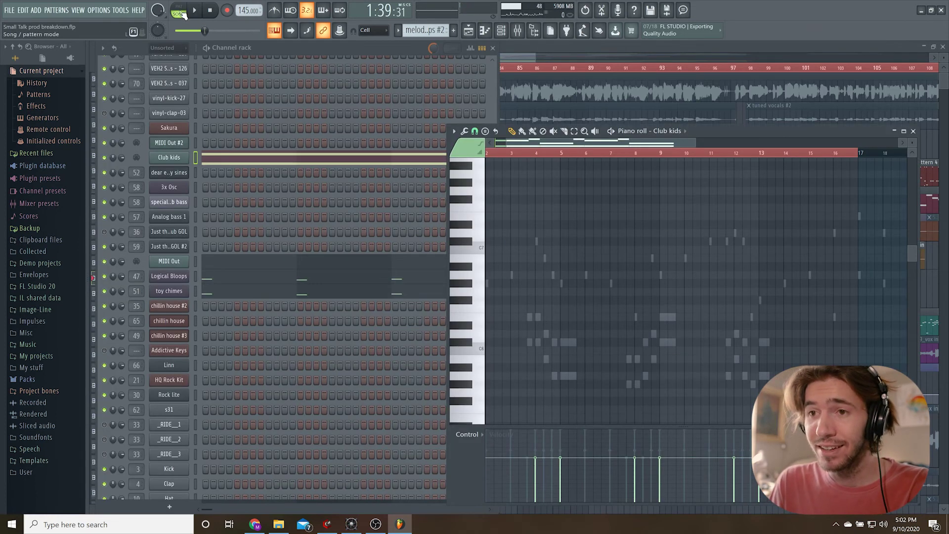
pyautogui.click(180, 13)
pyautogui.press('space')
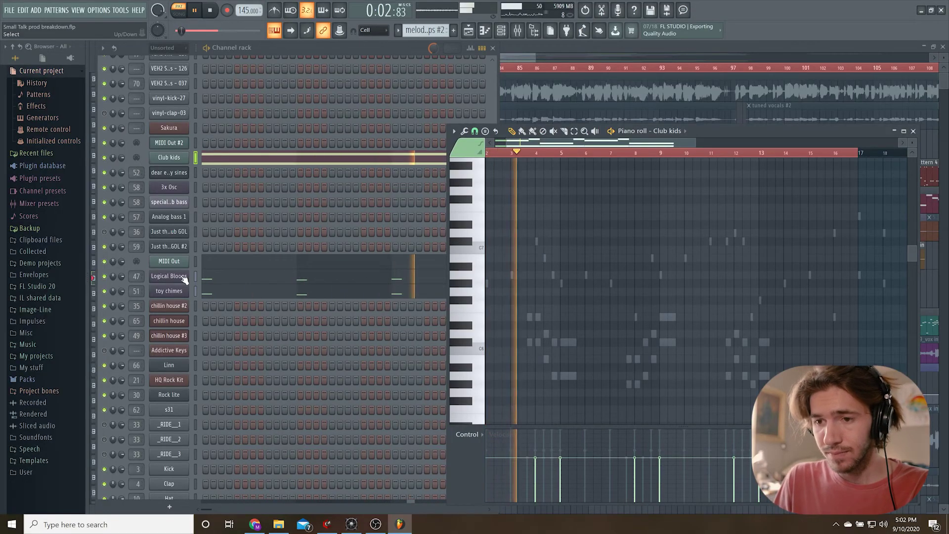
pyautogui.press('space')
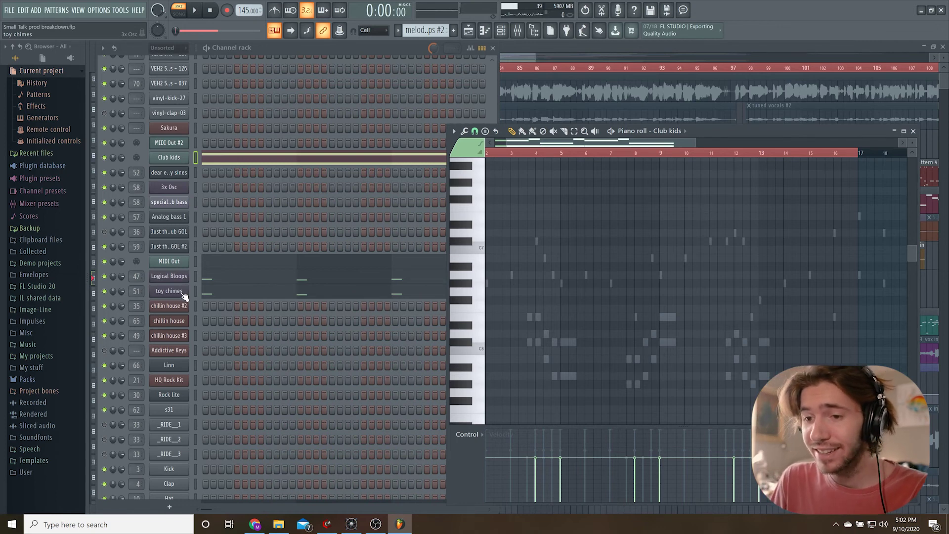
pyautogui.click(181, 295)
pyautogui.moveTo(453, 149); pyautogui.dragTo(486, 152)
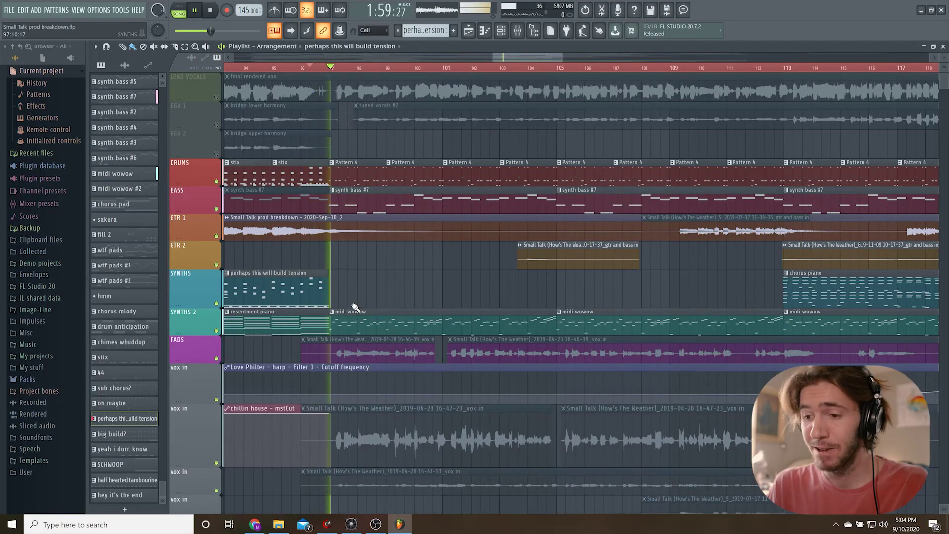
# Play the arrangement in song mode from bar 97 and examine the chorus piano, midi wowow and chorus pad clips up to bar 161
pyautogui.scroll(-4, 397, 306)
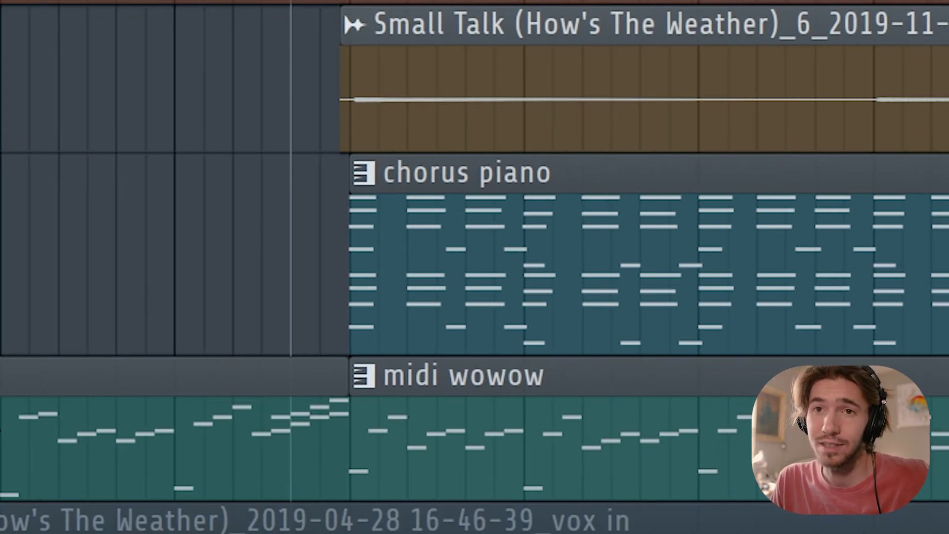
pyautogui.press('space')
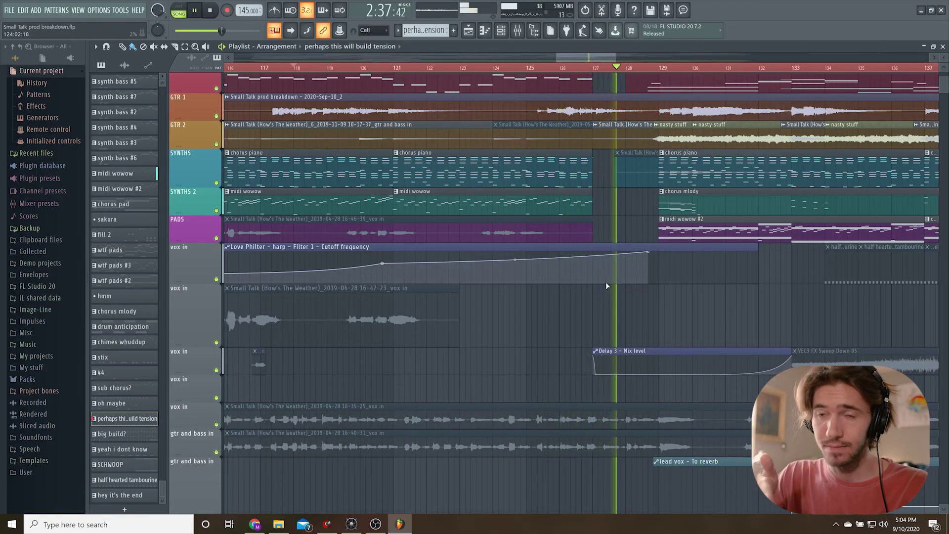
pyautogui.scroll(2, 731, 281)
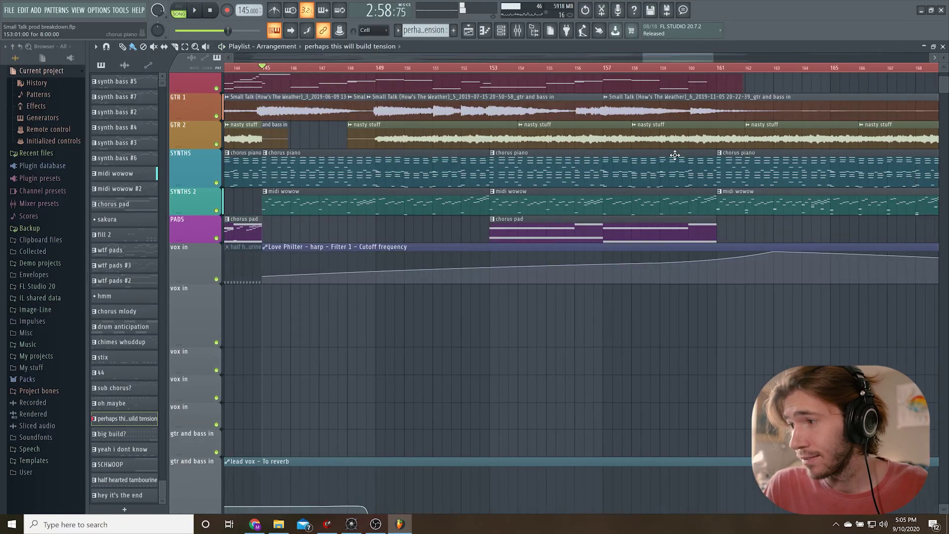
pyautogui.hscroll(2, 674, 155)
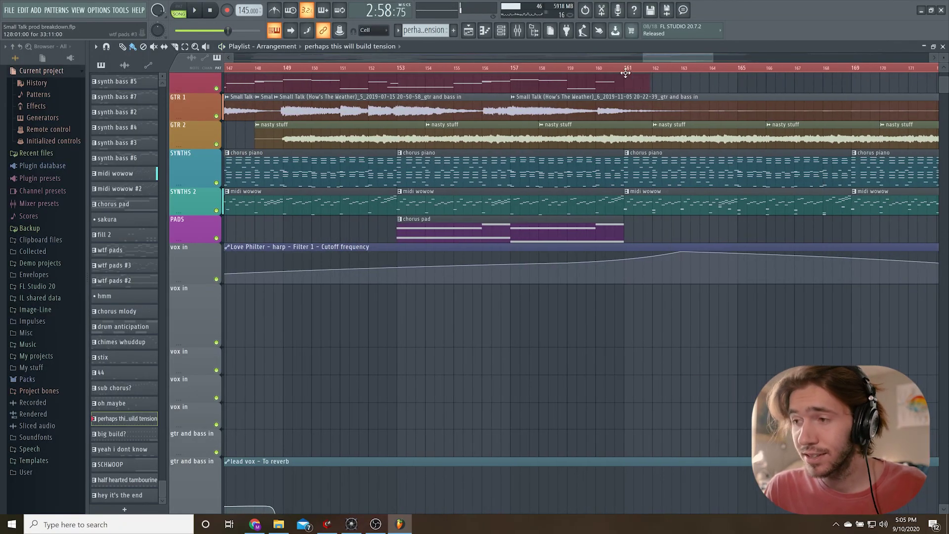